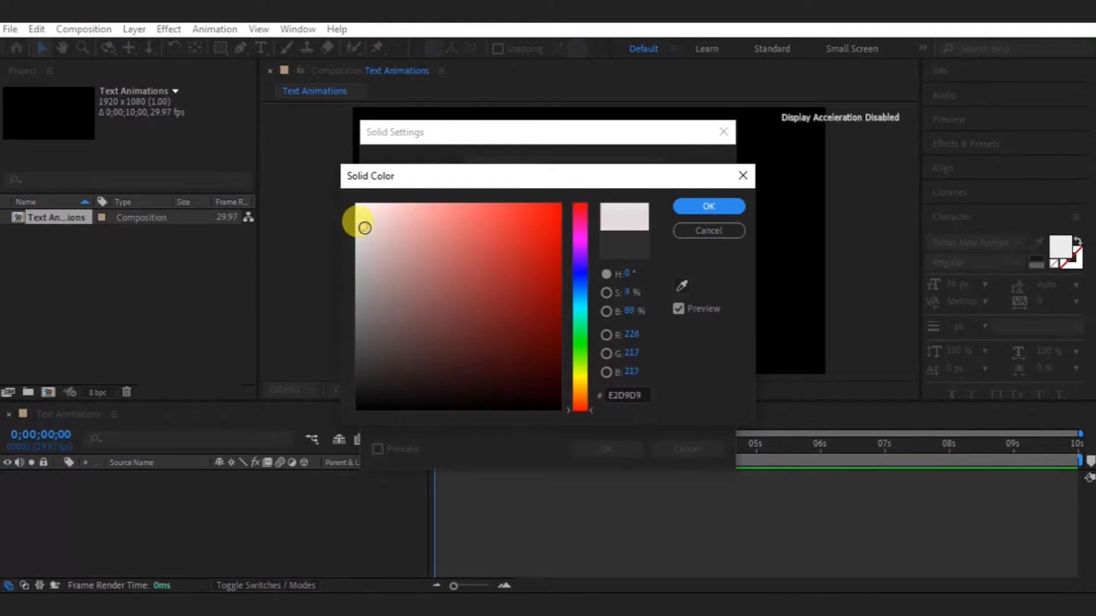
- Accept the pale red colour, name the 1920 x 1080 solid BG and create it
{"action": "left_click", "coordinate": [740, 205]}
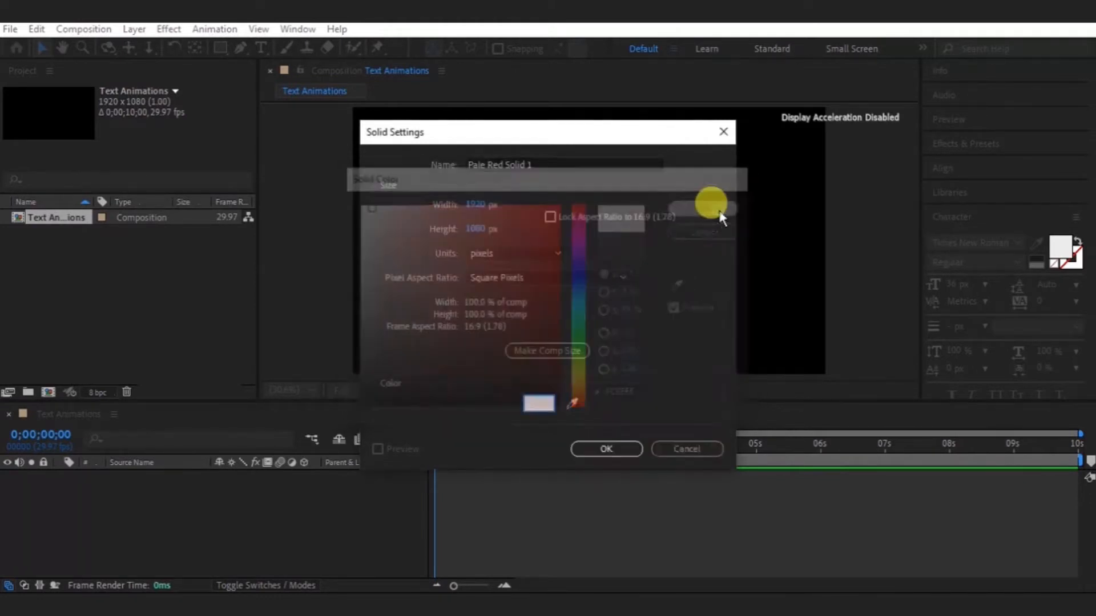
{"action": "left_click", "coordinate": [590, 164]}
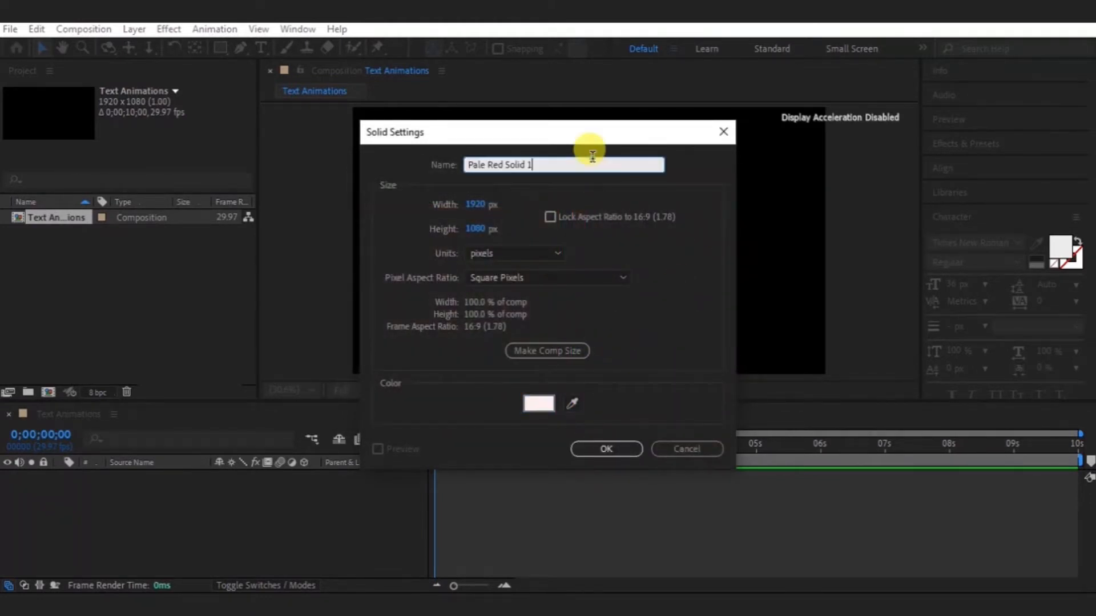
{"action": "type", "text": "aBG"}
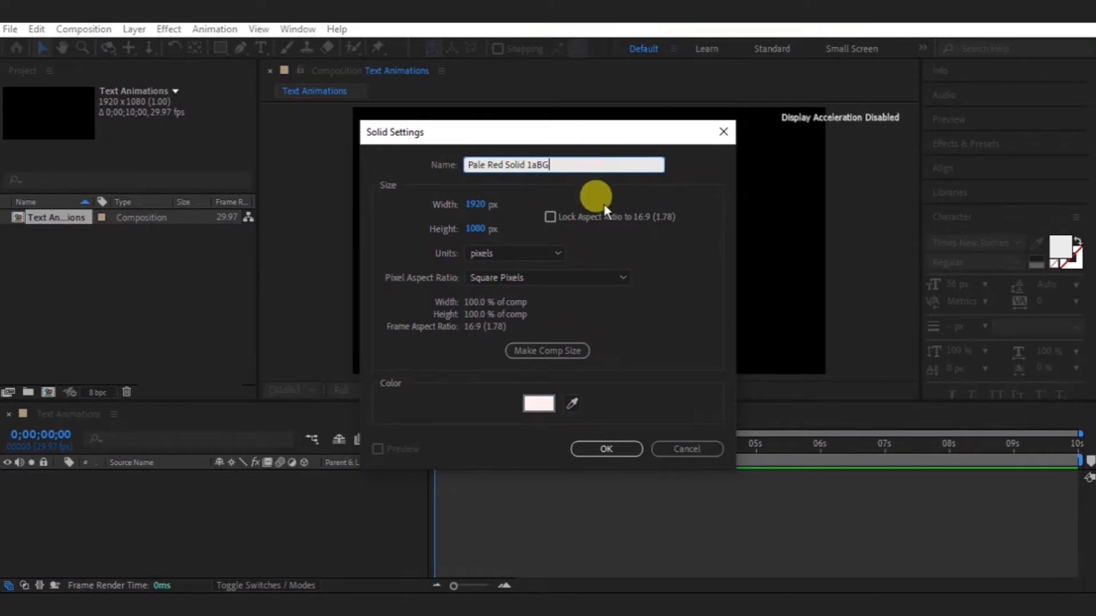
{"action": "key", "text": "ctrl+a"}
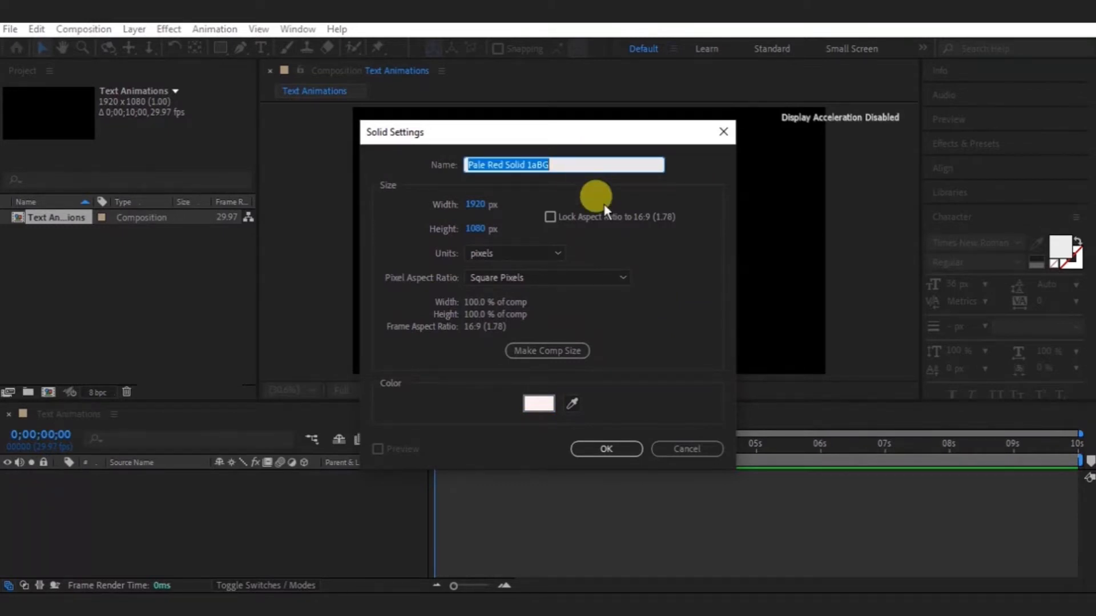
{"action": "type", "text": "BG"}
{"action": "left_click", "coordinate": [614, 455]}
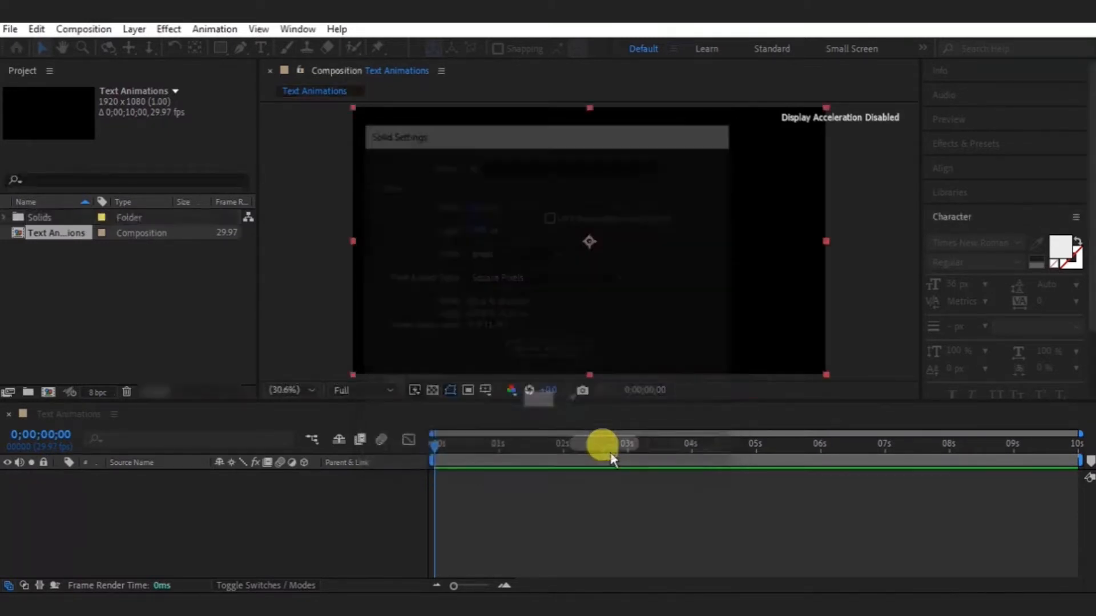
{"action": "left_click", "coordinate": [387, 536]}
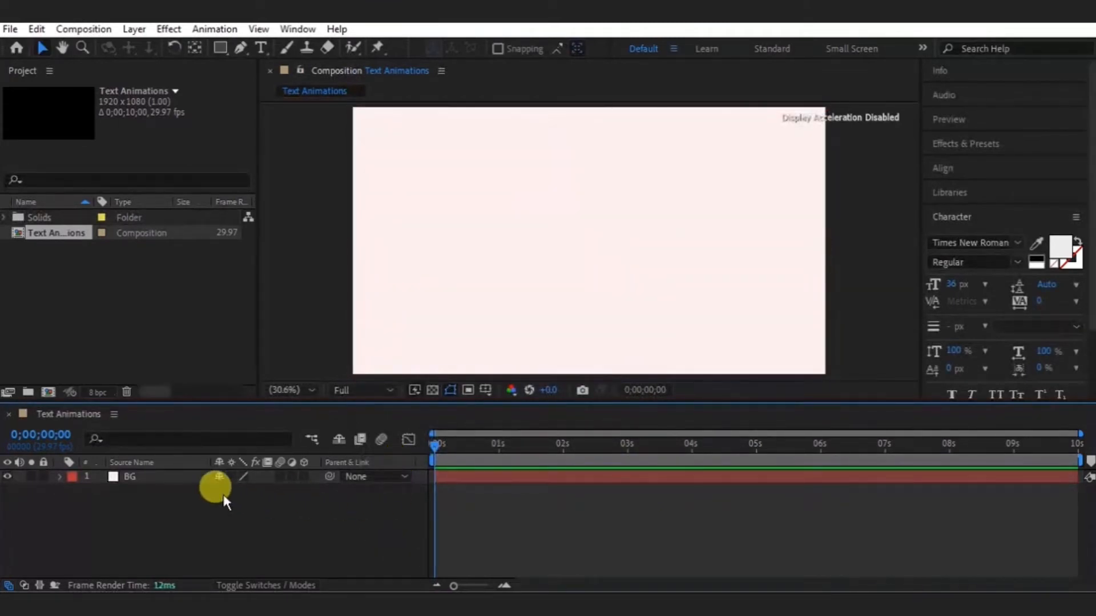
- Find the Gradient Ramp effect by searching for "ramp" and apply it to the BG layer
{"action": "left_click", "coordinate": [196, 475]}
{"action": "left_click", "coordinate": [1017, 154]}
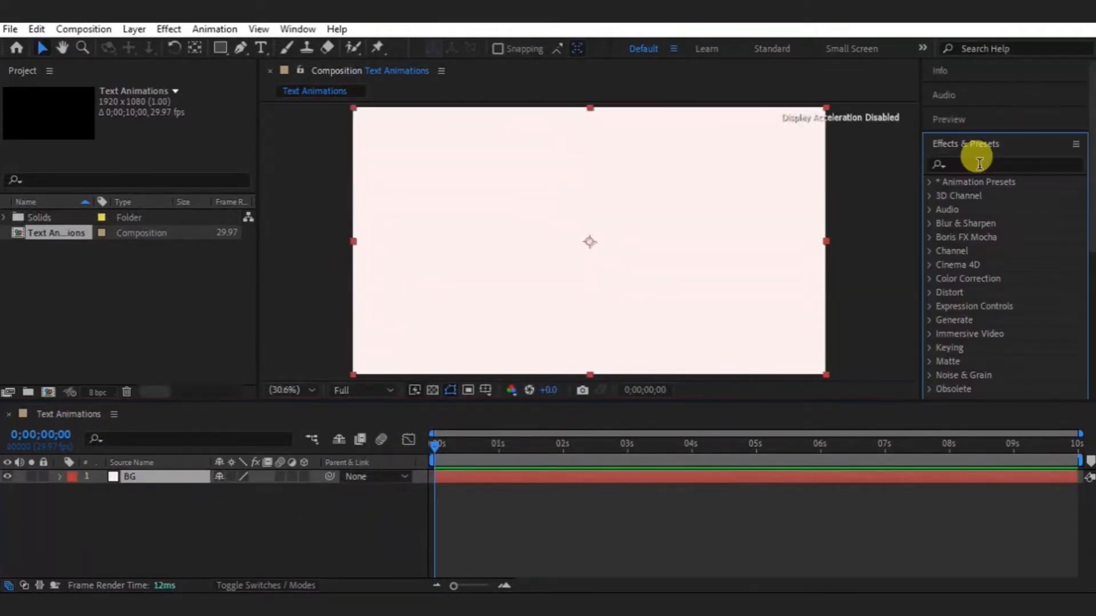
{"action": "left_click", "coordinate": [980, 164]}
{"action": "type", "text": "ramp"}
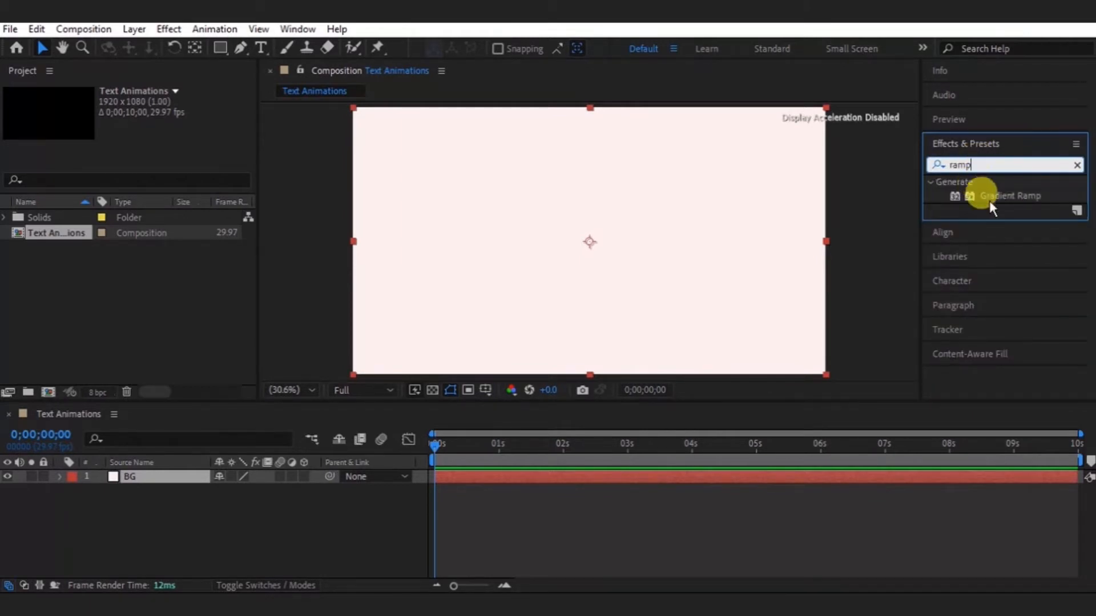
{"action": "left_click_drag", "start_coordinate": [988, 200], "coordinate": [139, 477]}
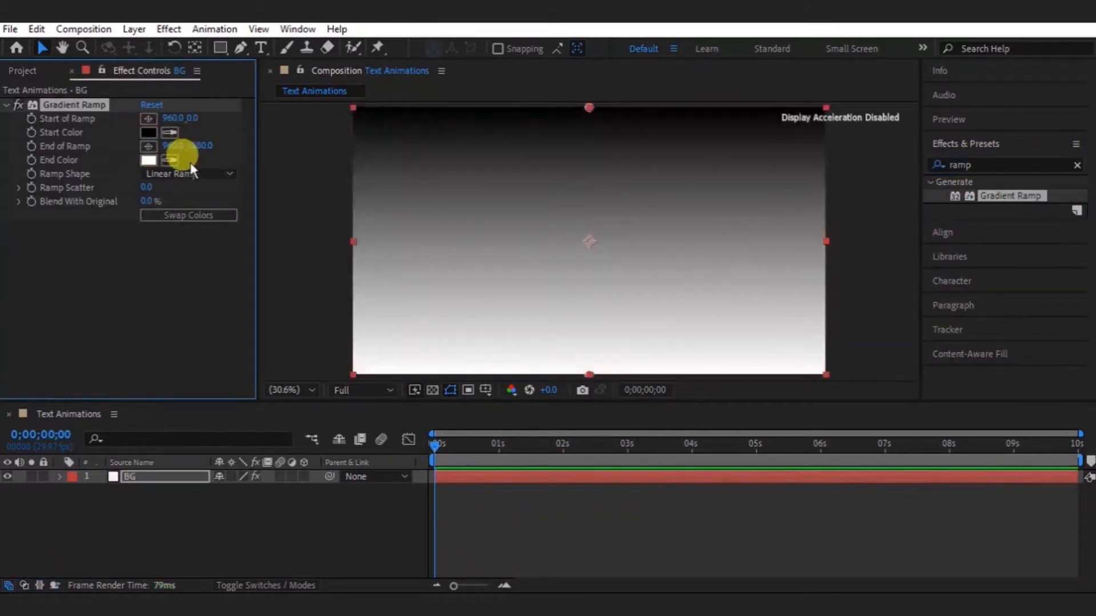
- Swap the Gradient Ramp's start and end colours and set its shape to Radial Ramp
{"action": "left_click", "coordinate": [209, 217]}
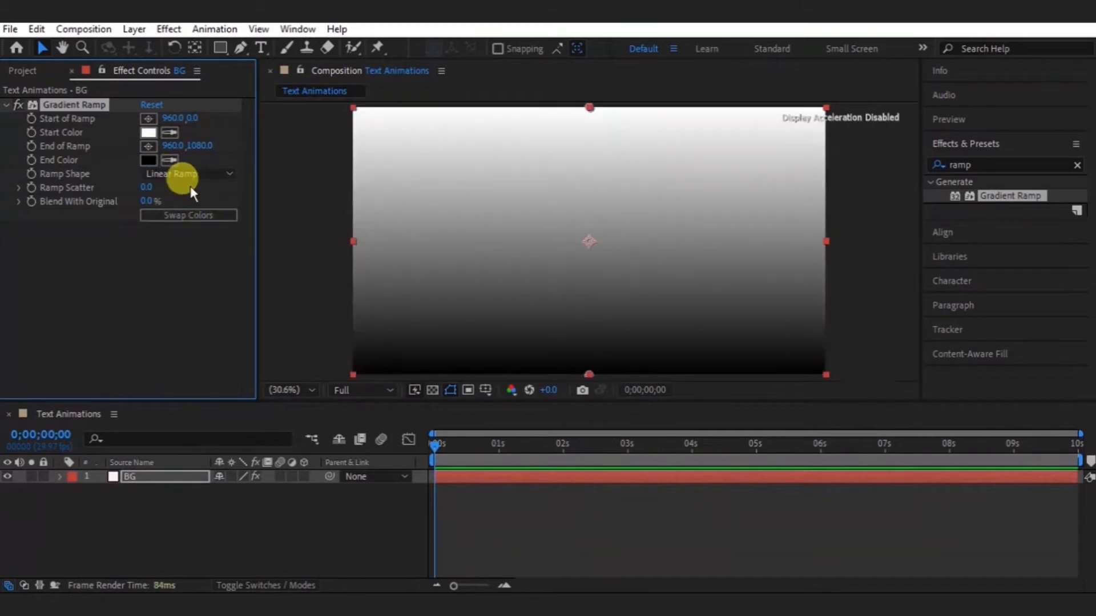
{"action": "left_click", "coordinate": [177, 173]}
{"action": "left_click", "coordinate": [191, 209]}
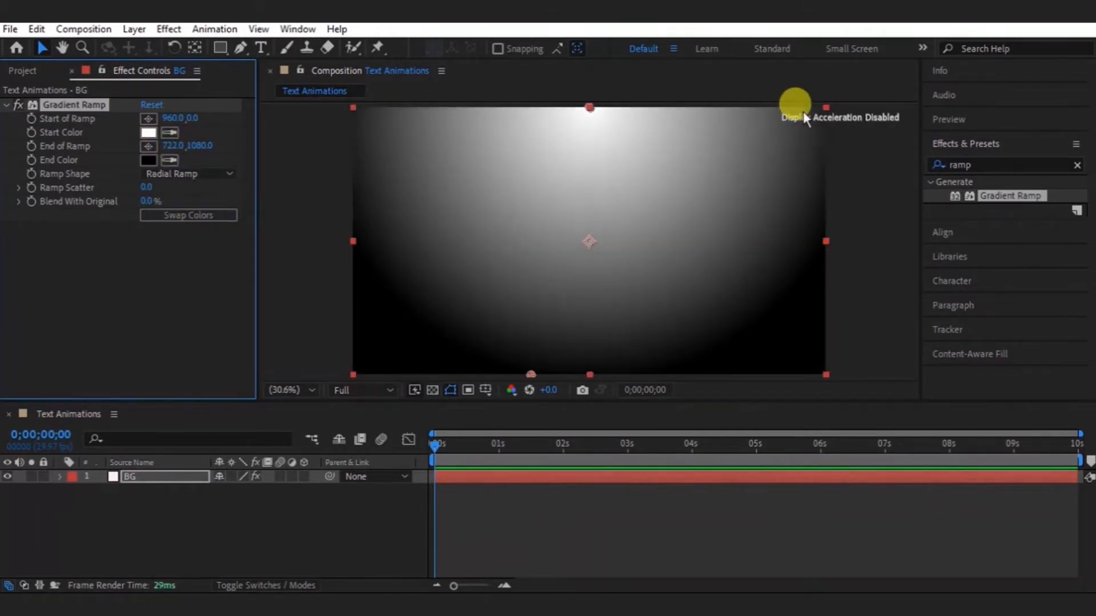
- Place the ramp's start near the frame's centre at about 966.5, 543.3 and move its end to about -1748, 1080
{"action": "left_click_drag", "start_coordinate": [591, 113], "coordinate": [593, 245]}
{"action": "left_click_drag", "start_coordinate": [175, 146], "coordinate": [142, 144]}
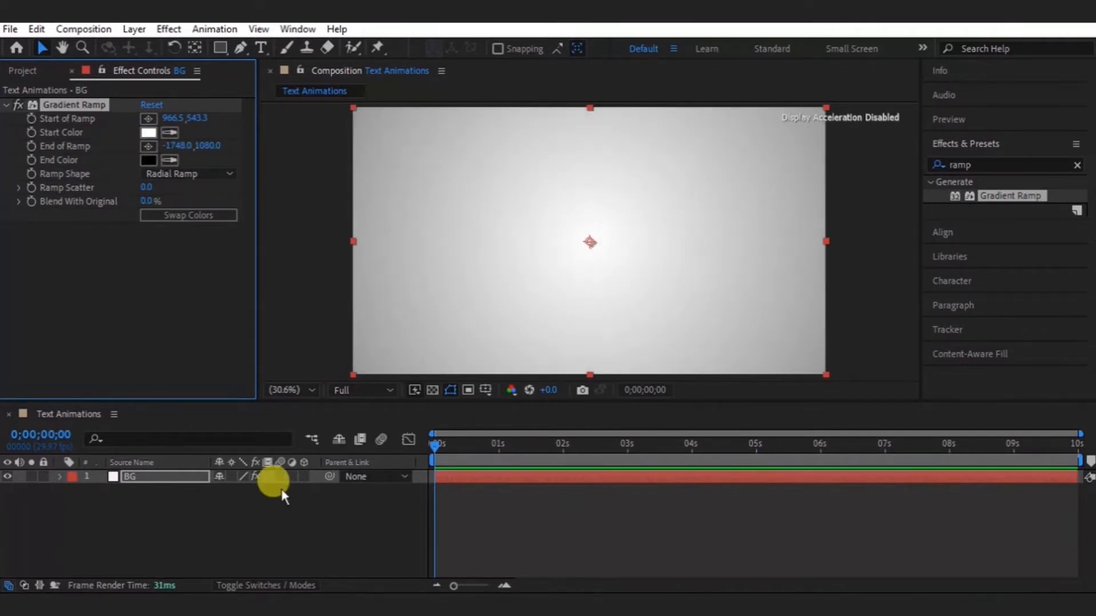
{"action": "left_click", "coordinate": [294, 543]}
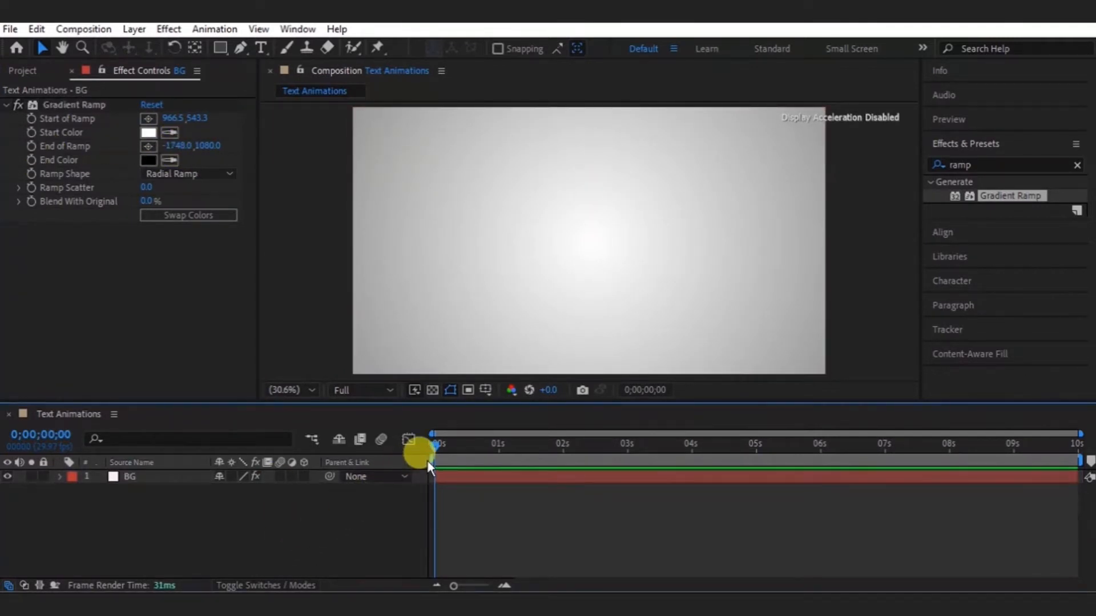
- Lock the BG layer and return to the project's item list with nothing selected
{"action": "left_click", "coordinate": [154, 476]}
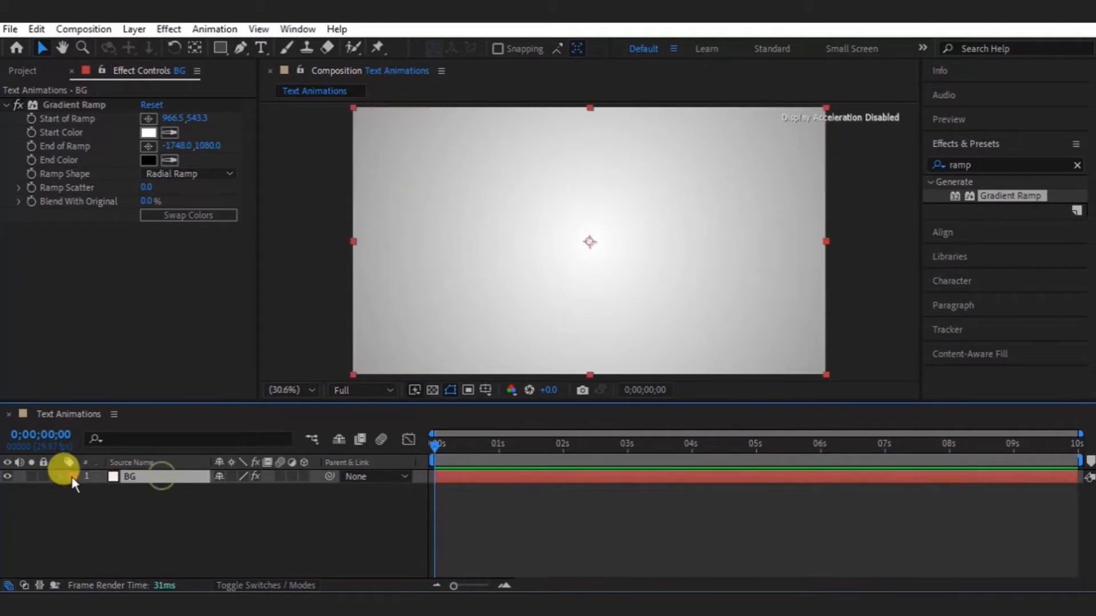
{"action": "left_click", "coordinate": [43, 477]}
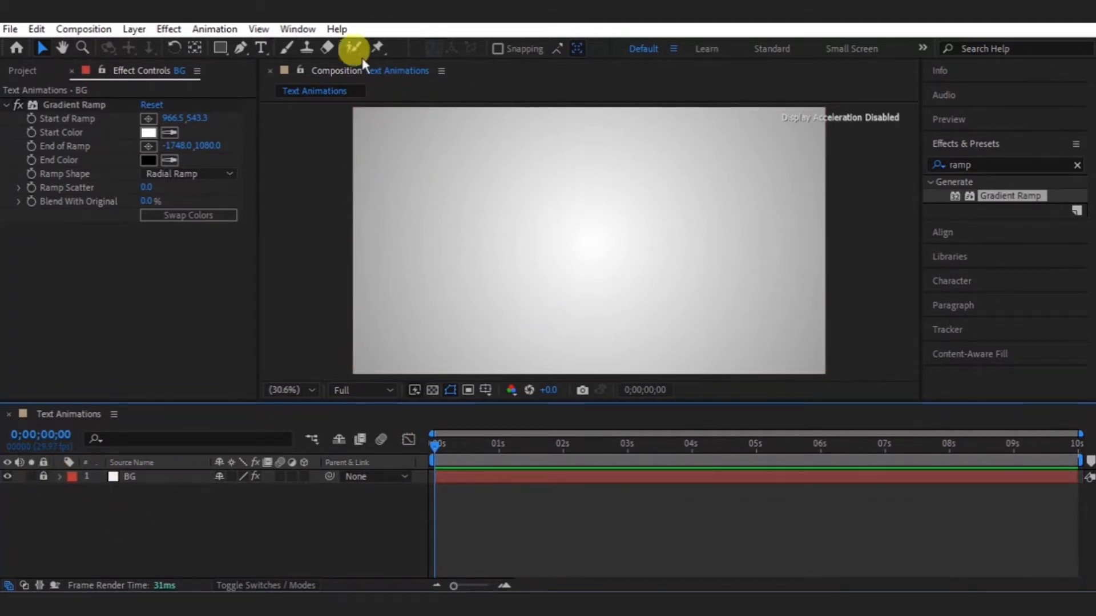
{"action": "left_click", "coordinate": [23, 70]}
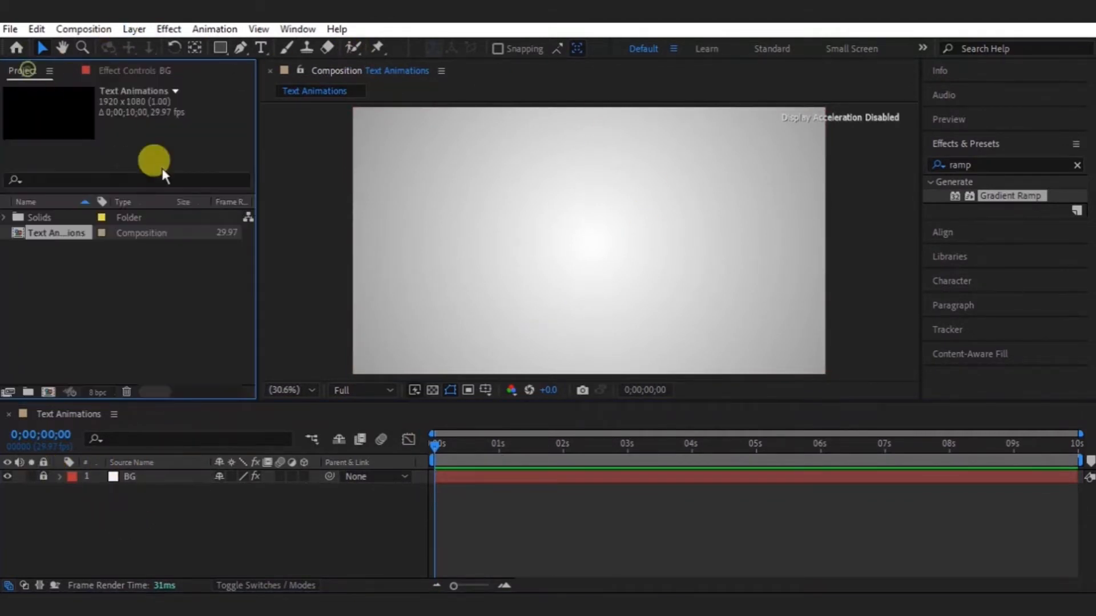
{"action": "left_click", "coordinate": [120, 305]}
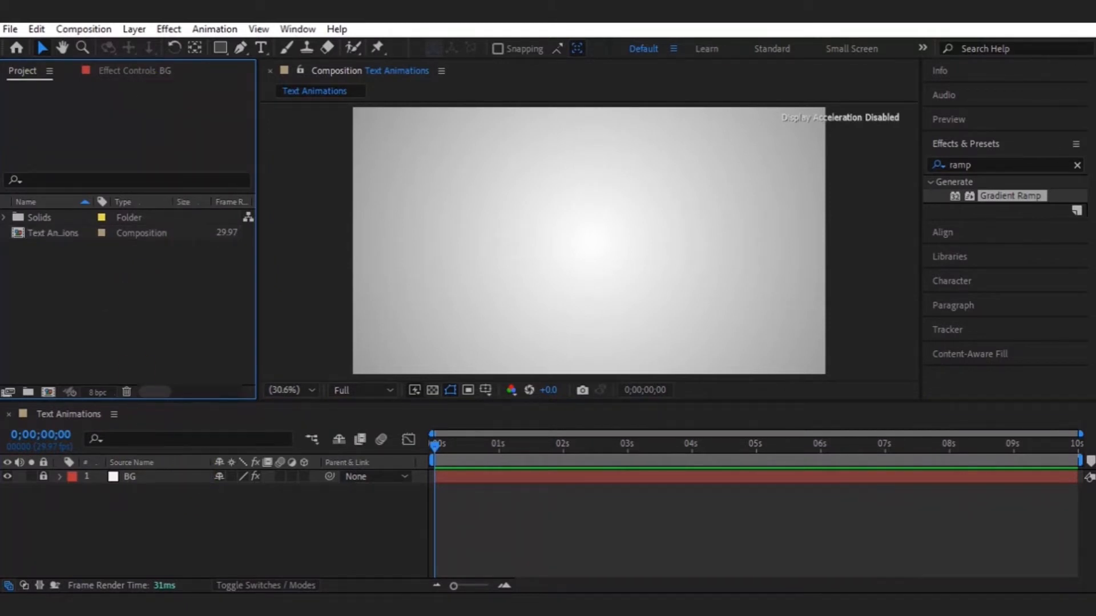
- Add a text layer reading "First" in the composition
{"action": "left_click", "coordinate": [261, 49]}
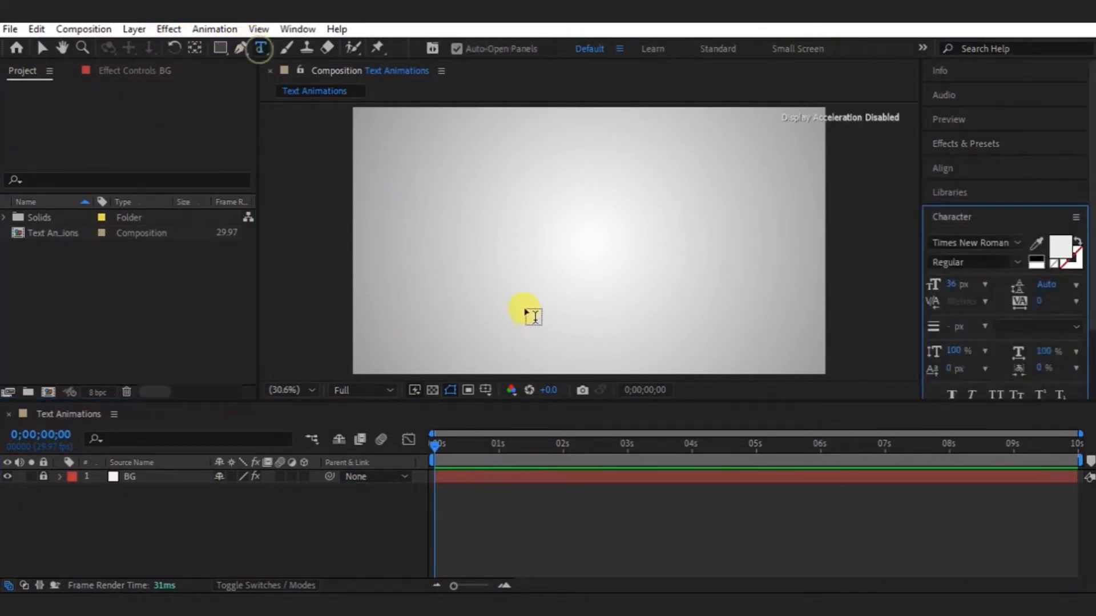
{"action": "left_click", "coordinate": [459, 235]}
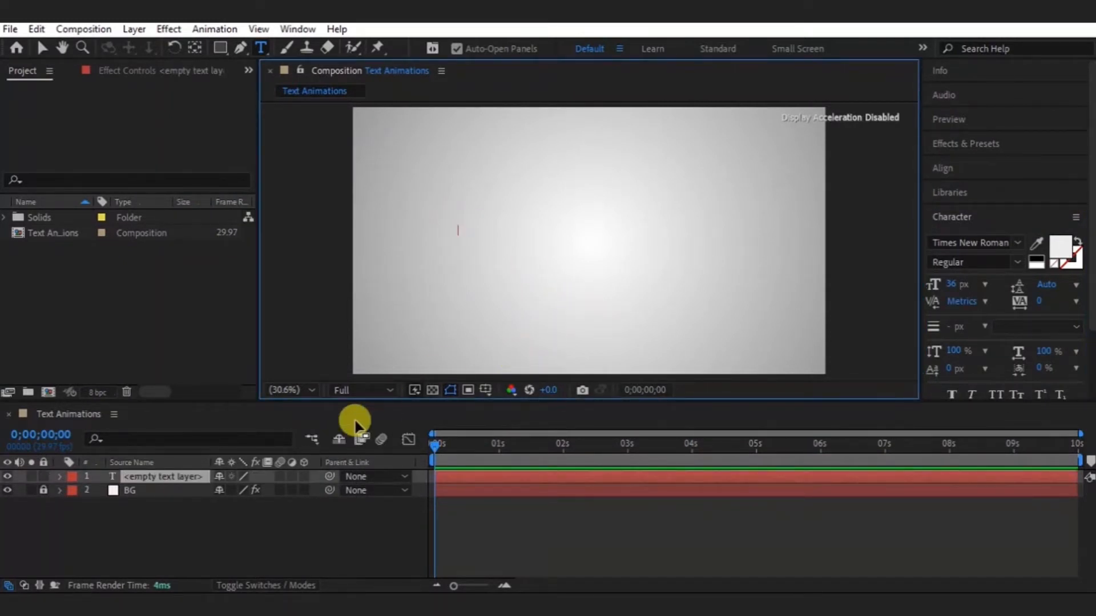
{"action": "type", "text": "First"}
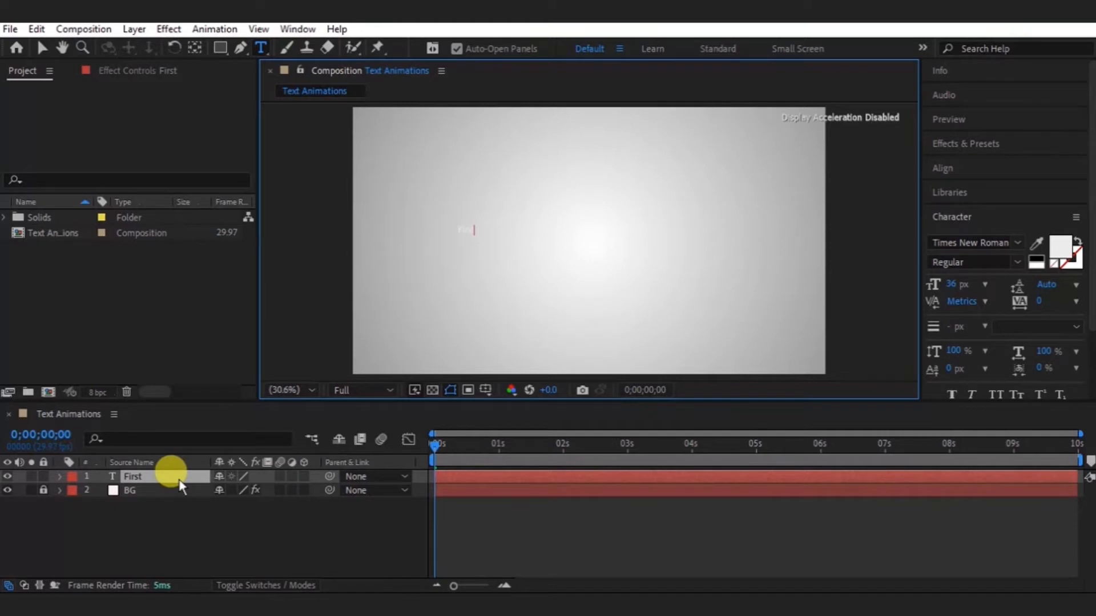
- Format the First text with a black fill, the Bebas Neue font and a size of 264 px
{"action": "double_click", "coordinate": [179, 481]}
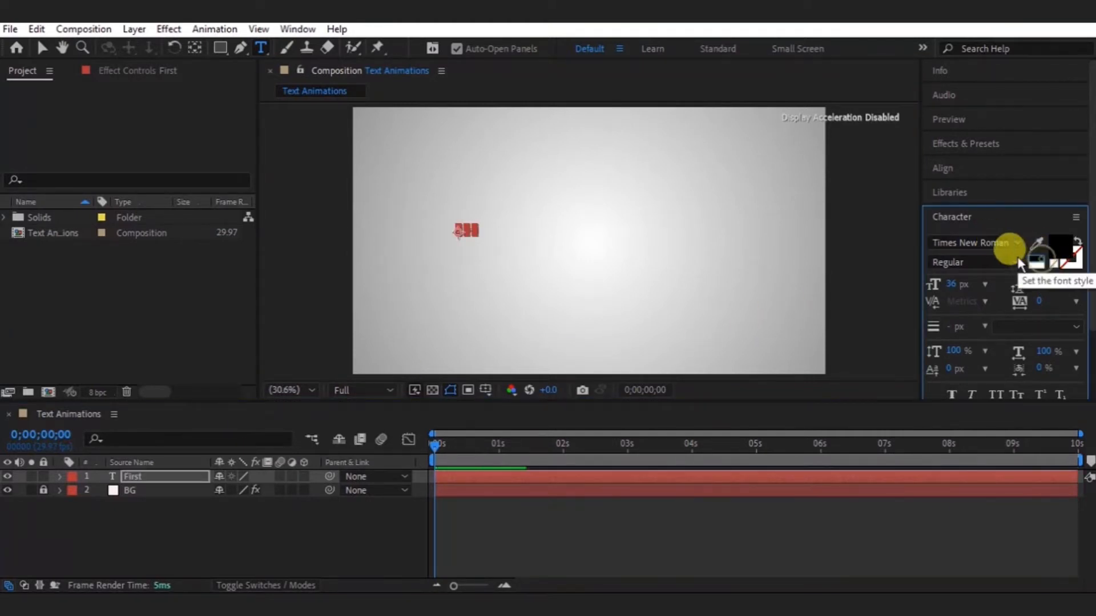
{"action": "left_click", "coordinate": [992, 244]}
{"action": "type", "text": "beb"}
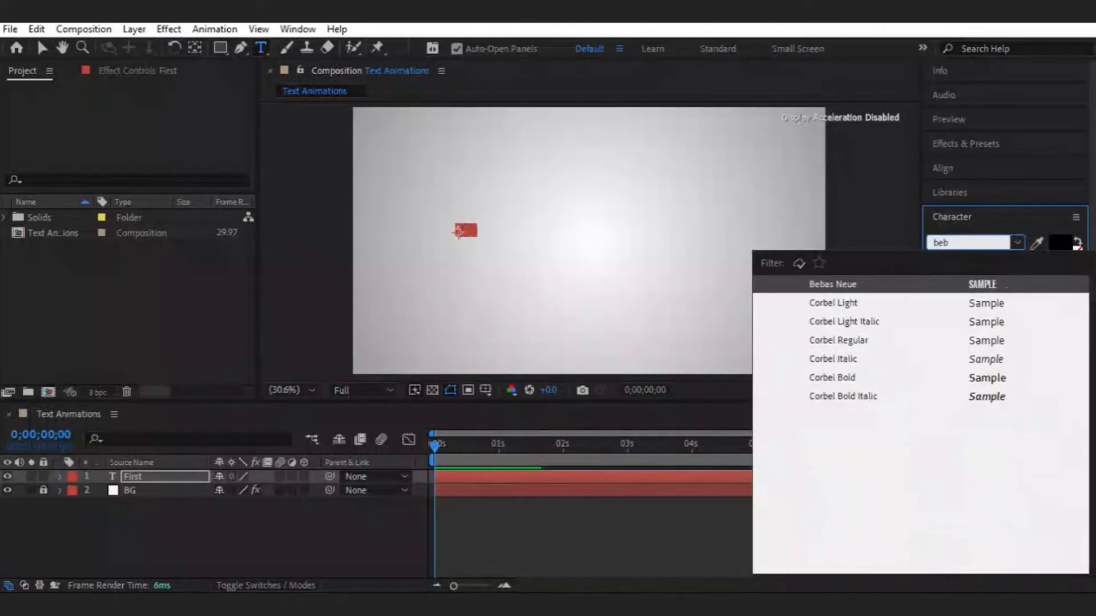
{"action": "left_click", "coordinate": [946, 287]}
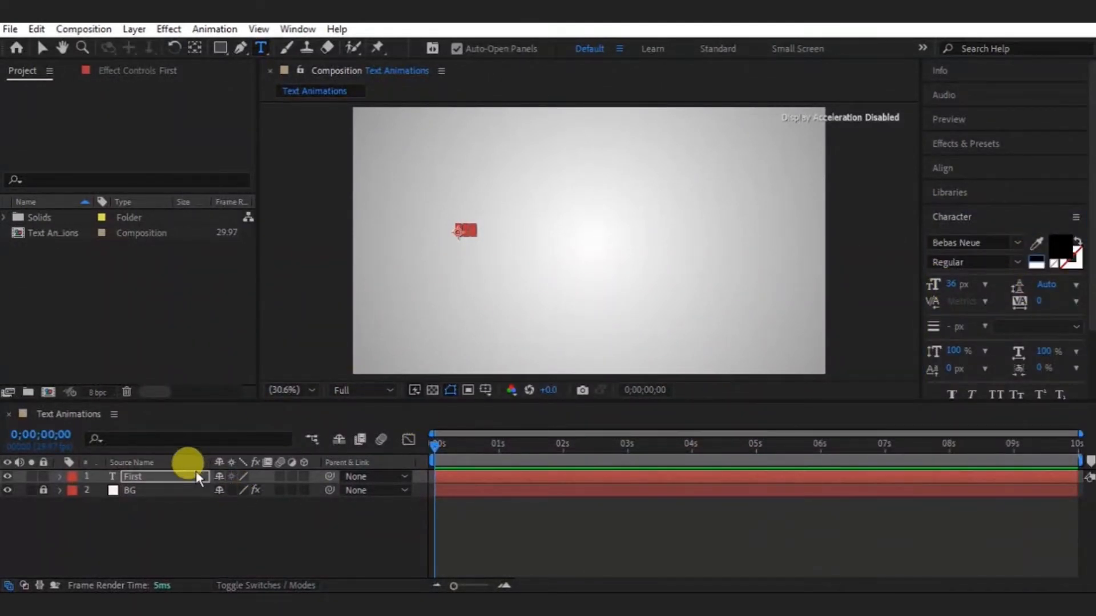
{"action": "left_click_drag", "start_coordinate": [938, 286], "coordinate": [1002, 289]}
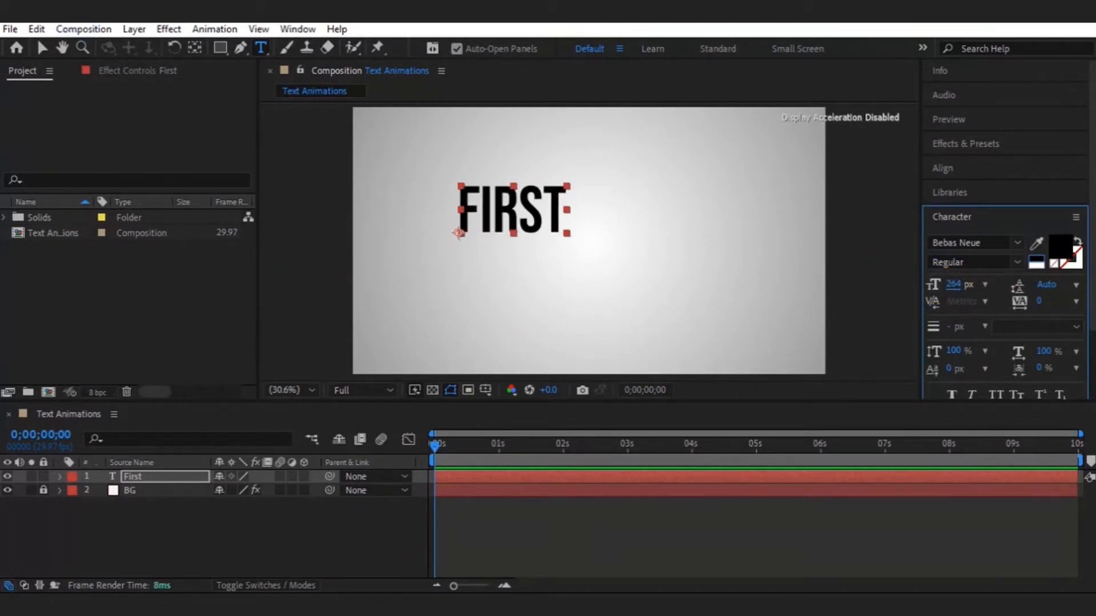
- Move the First layer's anchor point to the middle of the word and place the text near the centre of the frame
{"action": "left_click", "coordinate": [195, 48]}
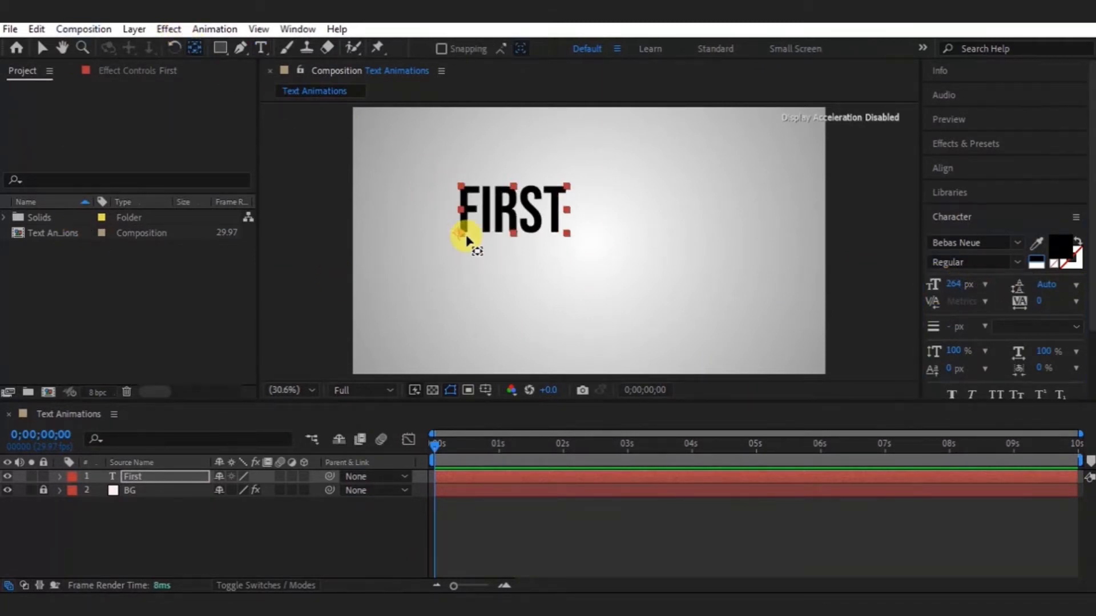
{"action": "left_click_drag", "start_coordinate": [456, 231], "coordinate": [517, 212]}
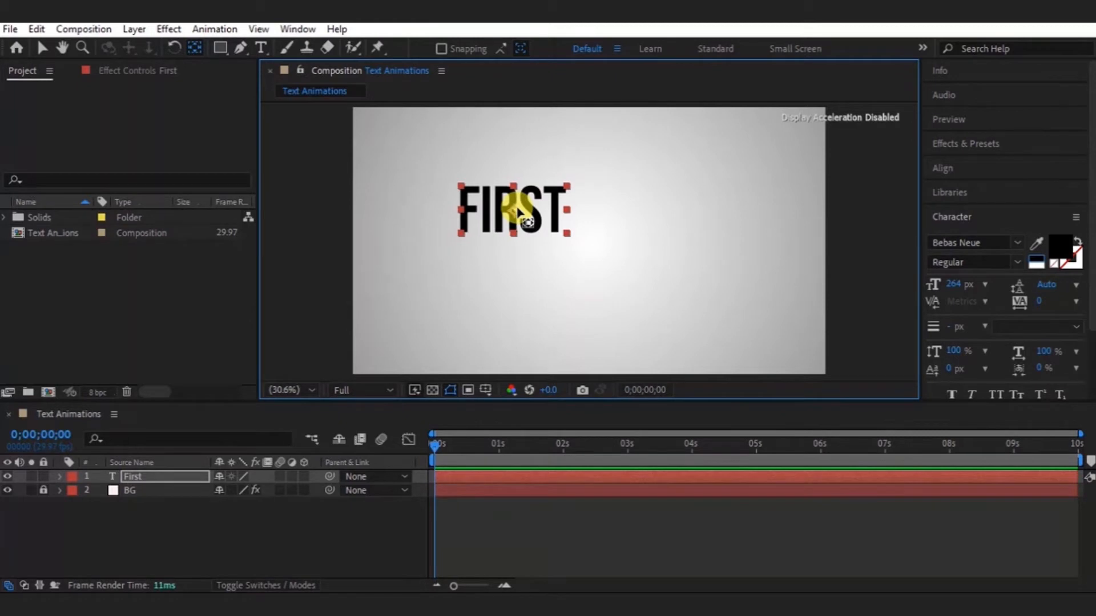
{"action": "key", "text": "v"}
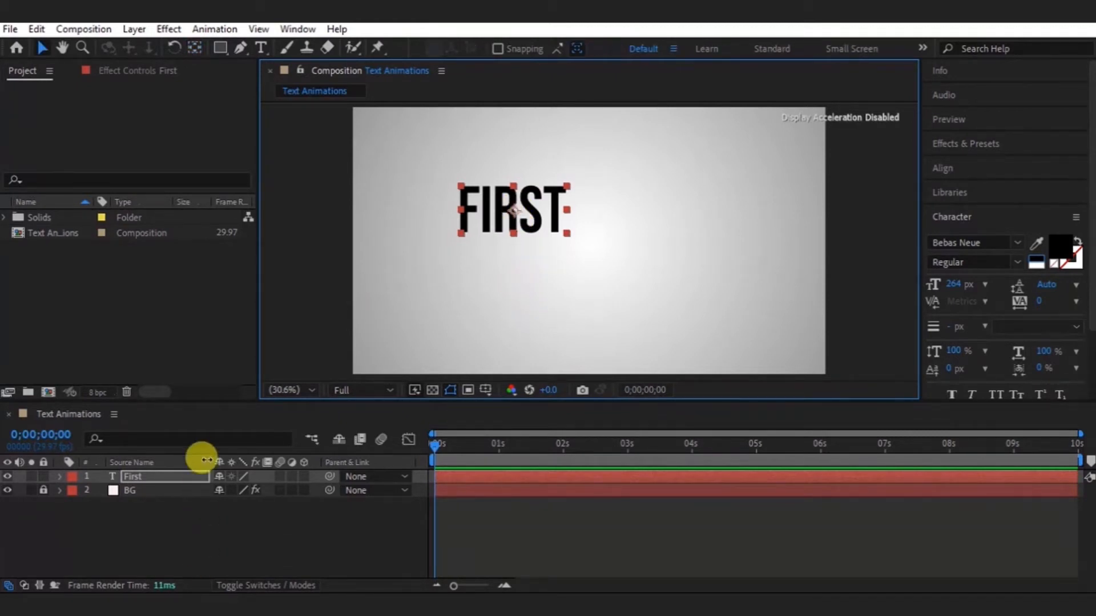
{"action": "left_click", "coordinate": [193, 476]}
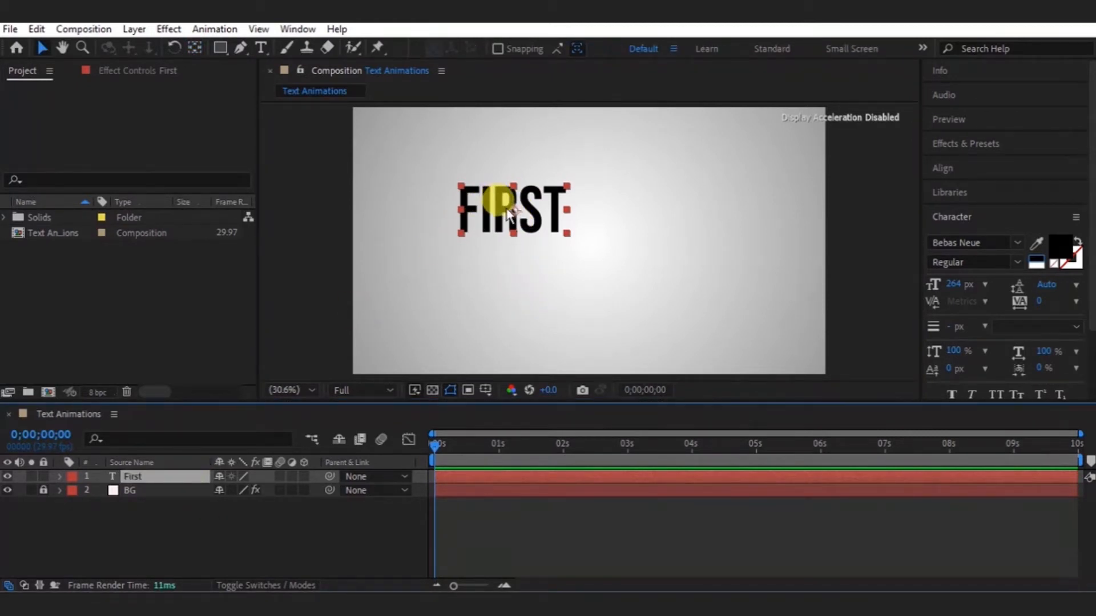
{"action": "left_click_drag", "start_coordinate": [510, 214], "coordinate": [592, 245]}
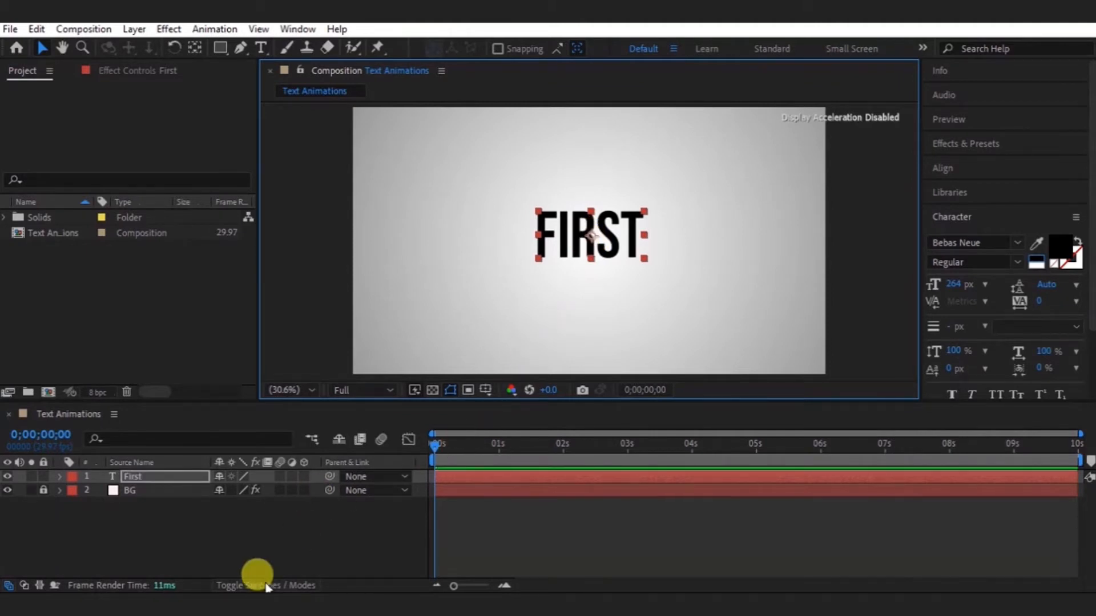
- Set a Scale keyframe of 100% on the First layer at frame 5
{"action": "left_click", "coordinate": [173, 481]}
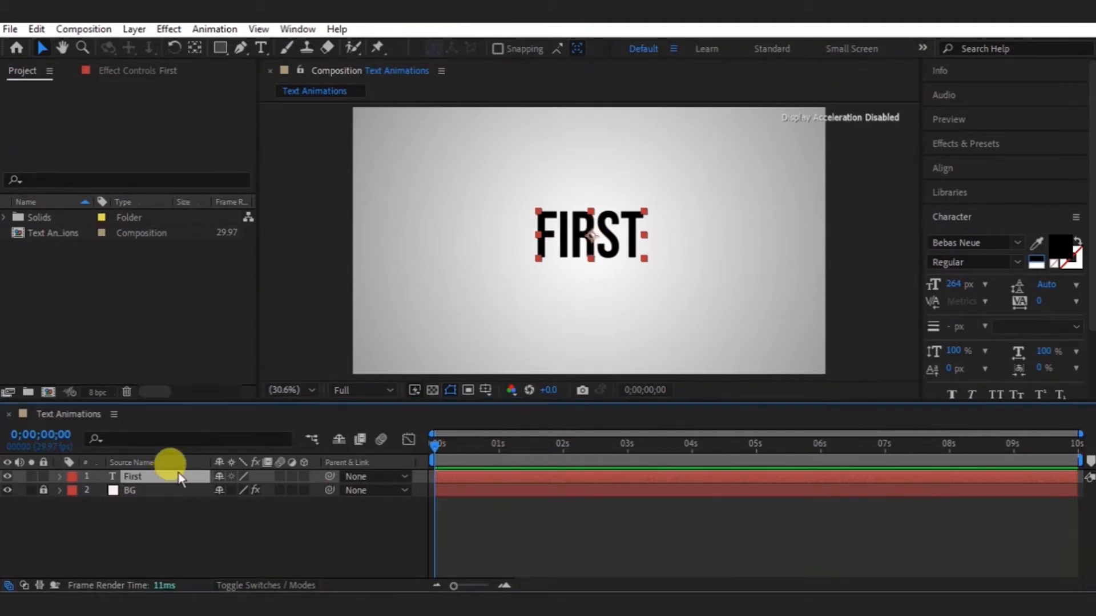
{"action": "key", "text": "s"}
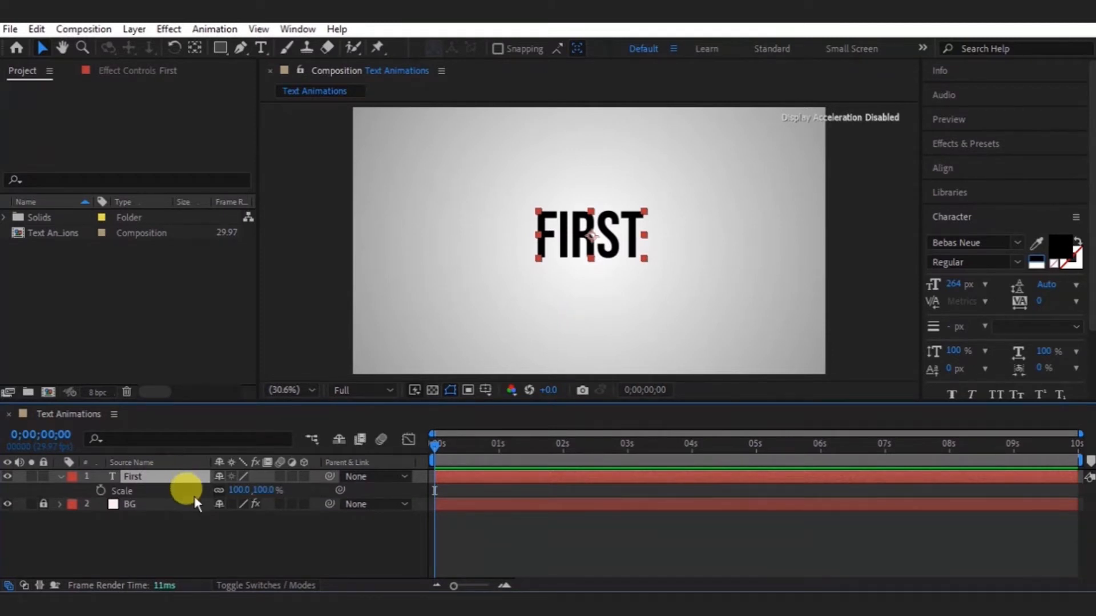
{"action": "left_click", "coordinate": [60, 436]}
{"action": "key", "text": "Right"}
{"action": "key", "text": "shift+Left"}
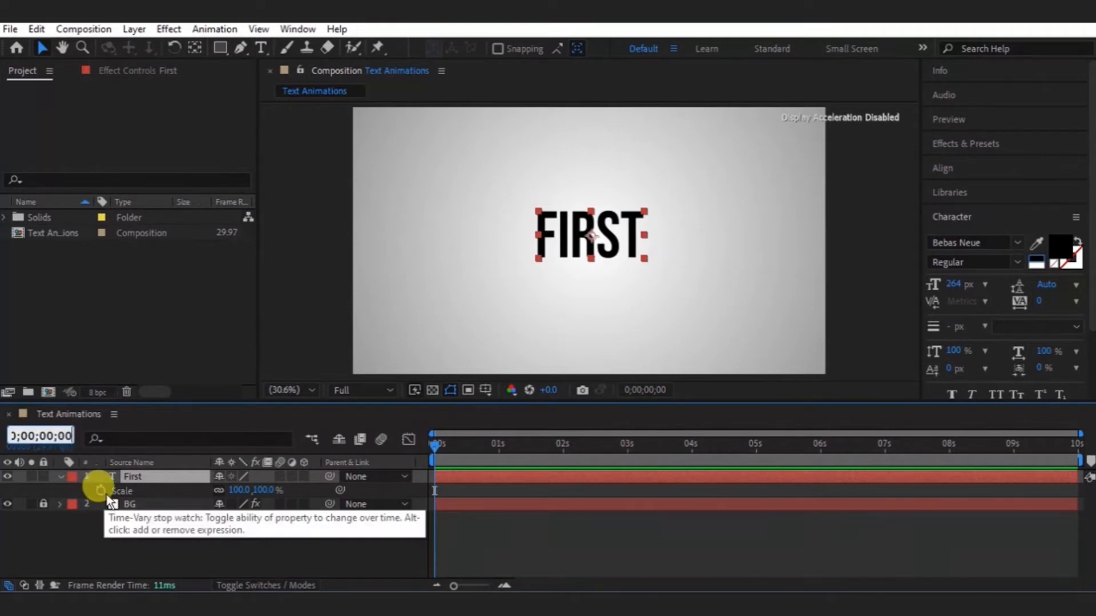
{"action": "type", "text": "5"}
{"action": "key", "text": "Return"}
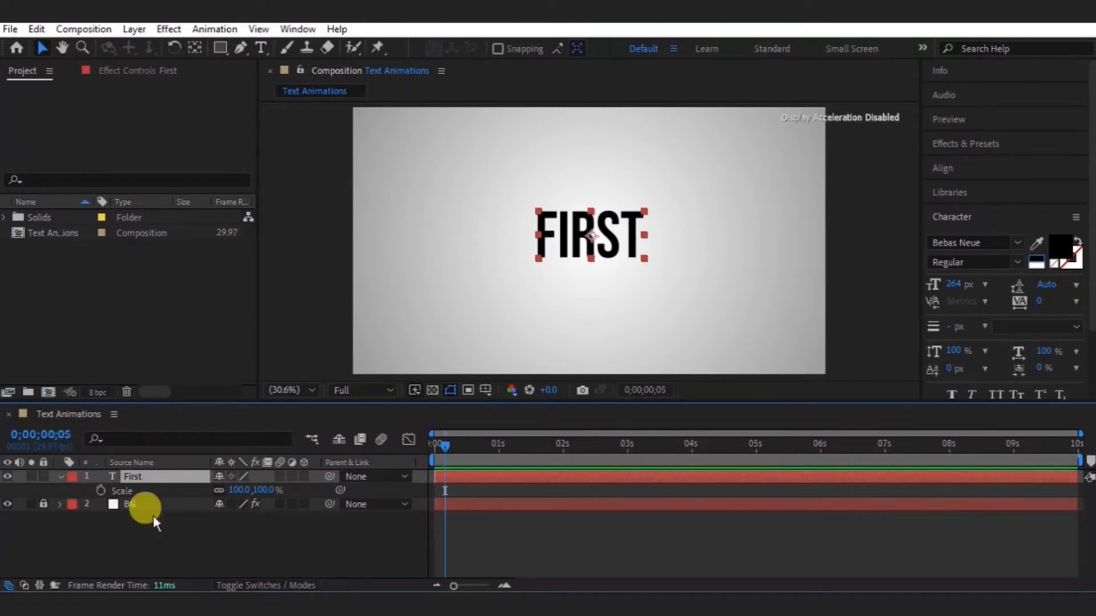
{"action": "left_click", "coordinate": [105, 492]}
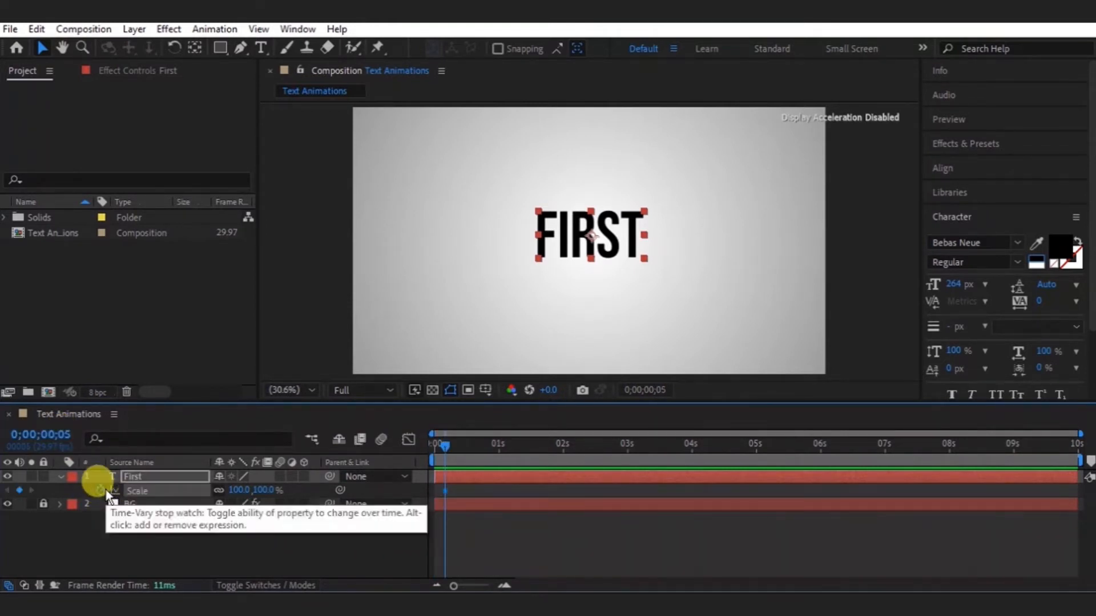
- Keyframe the First layer's Scale at 1000% at the start of the timeline
{"action": "left_click_drag", "start_coordinate": [447, 443], "coordinate": [381, 460]}
{"action": "left_click", "coordinate": [238, 491]}
{"action": "type", "text": "1000"}
{"action": "left_click", "coordinate": [240, 491]}
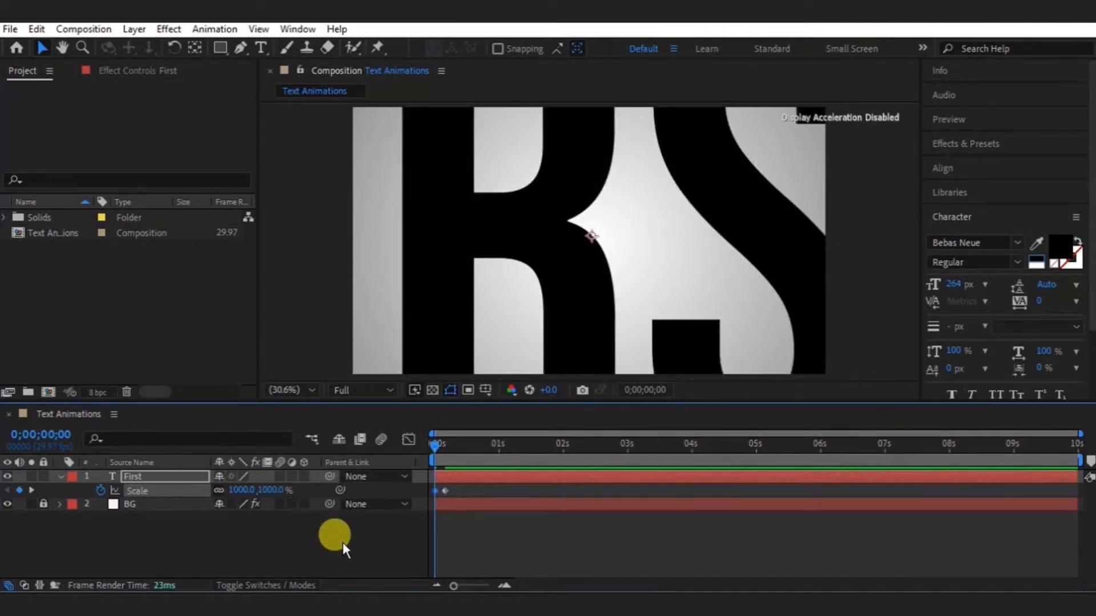
- Show the First layer's Opacity and set an Opacity keyframe of 100% at frame 2
{"action": "left_click", "coordinate": [193, 477]}
{"action": "key", "text": "t"}
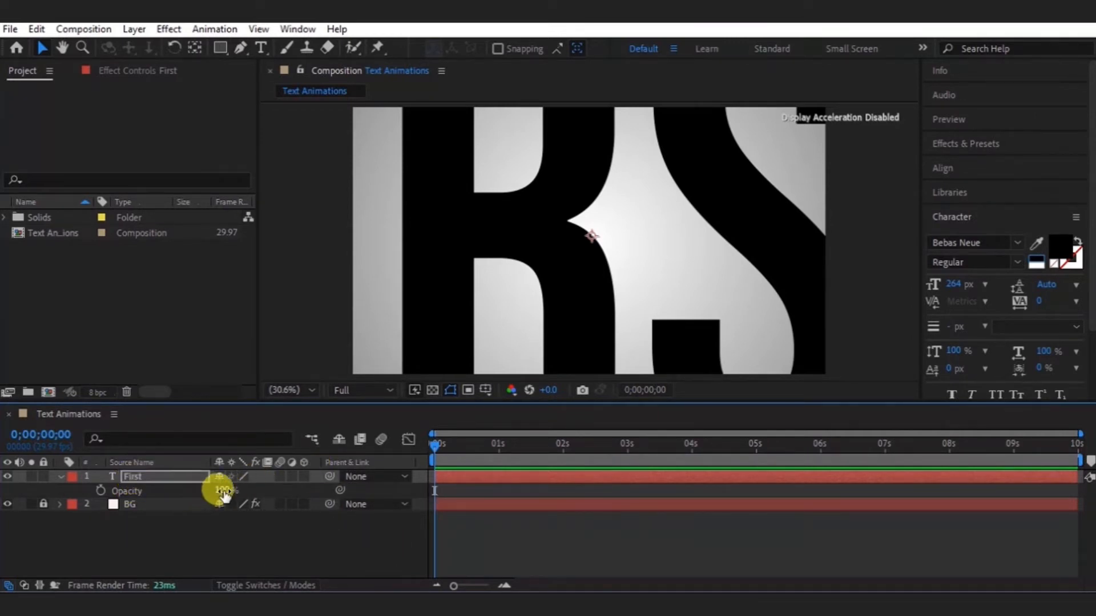
{"action": "left_click", "coordinate": [70, 435]}
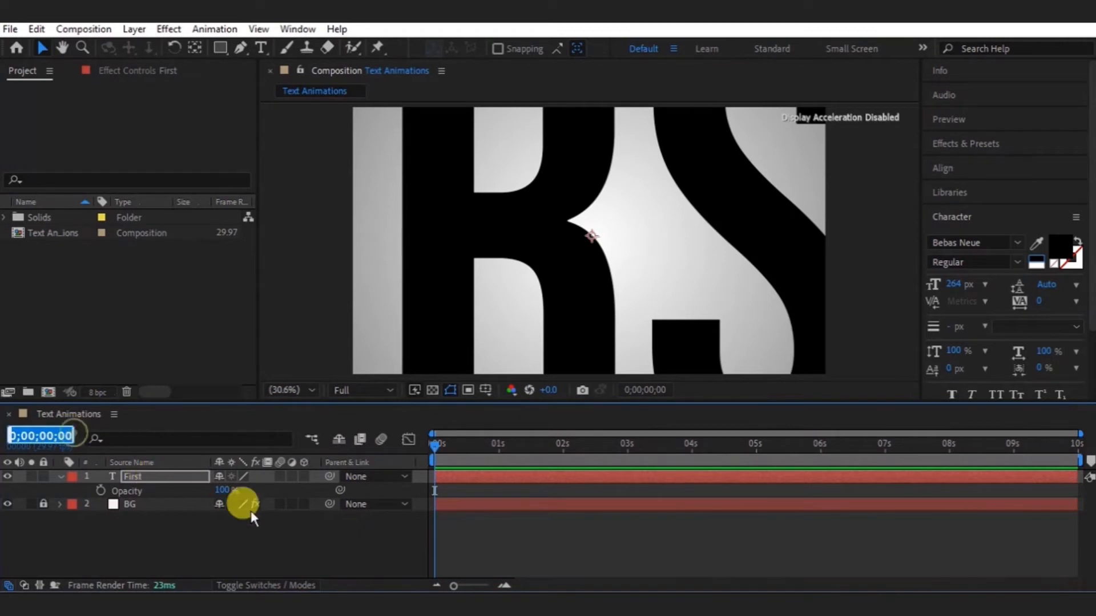
{"action": "type", "text": "2"}
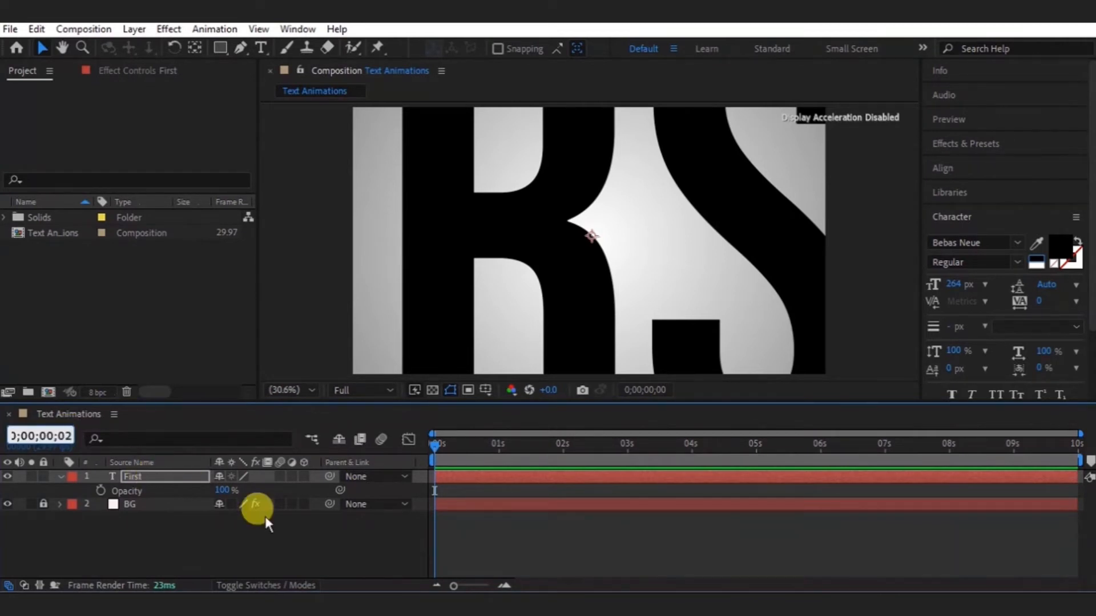
{"action": "key", "text": "Return"}
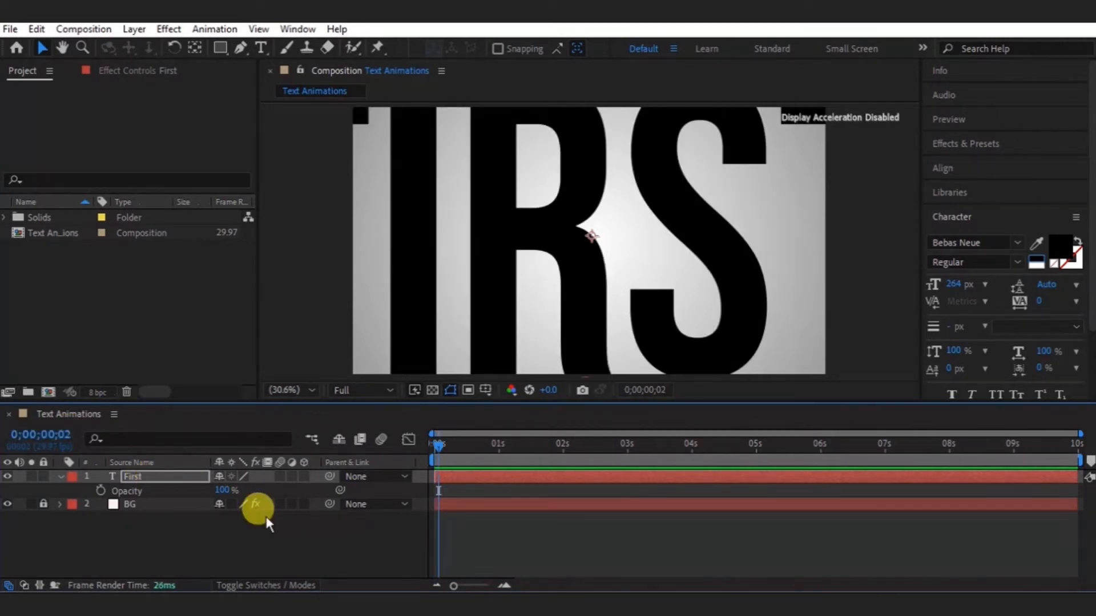
{"action": "left_click", "coordinate": [100, 492]}
- Keyframe the First layer's Opacity at 0% at the start of the timeline
{"action": "left_click_drag", "start_coordinate": [438, 448], "coordinate": [332, 463]}
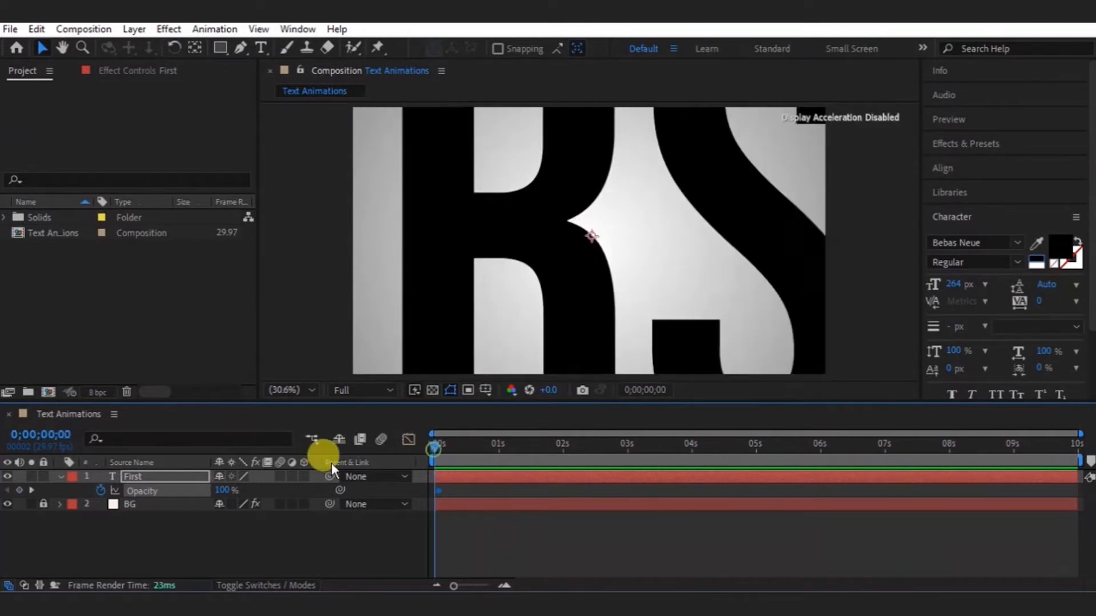
{"action": "left_click", "coordinate": [221, 490]}
{"action": "type", "text": "0"}
{"action": "key", "text": "Return"}
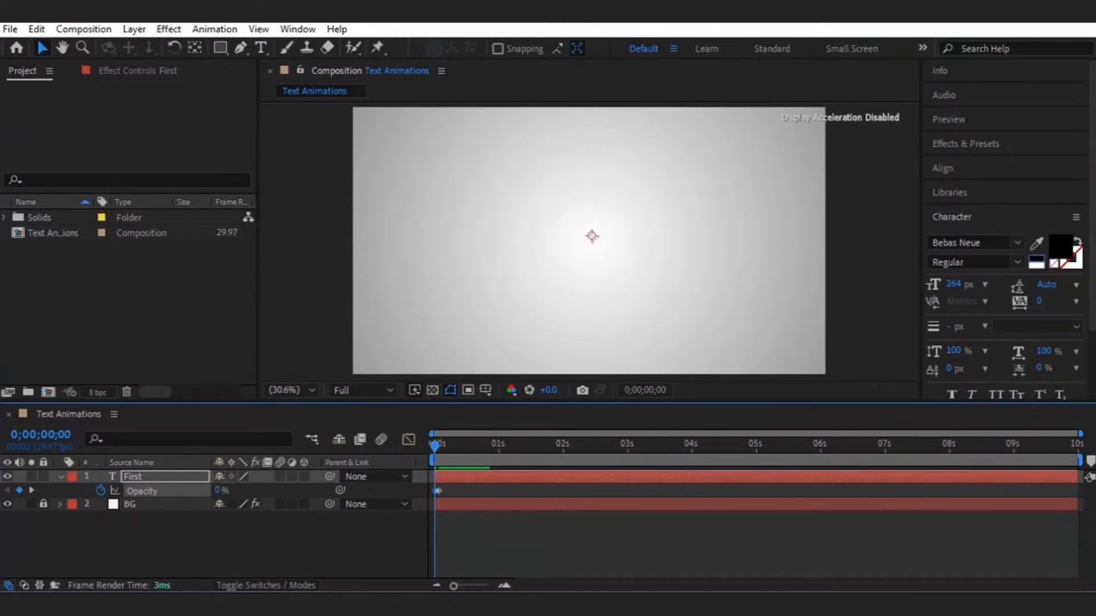
- Apply Easy Ease to the First layer's 100% Scale keyframe at frame 5 and add a matching Scale keyframe at frame 12
{"action": "key", "text": "shift+s"}
{"action": "left_click", "coordinate": [531, 482]}
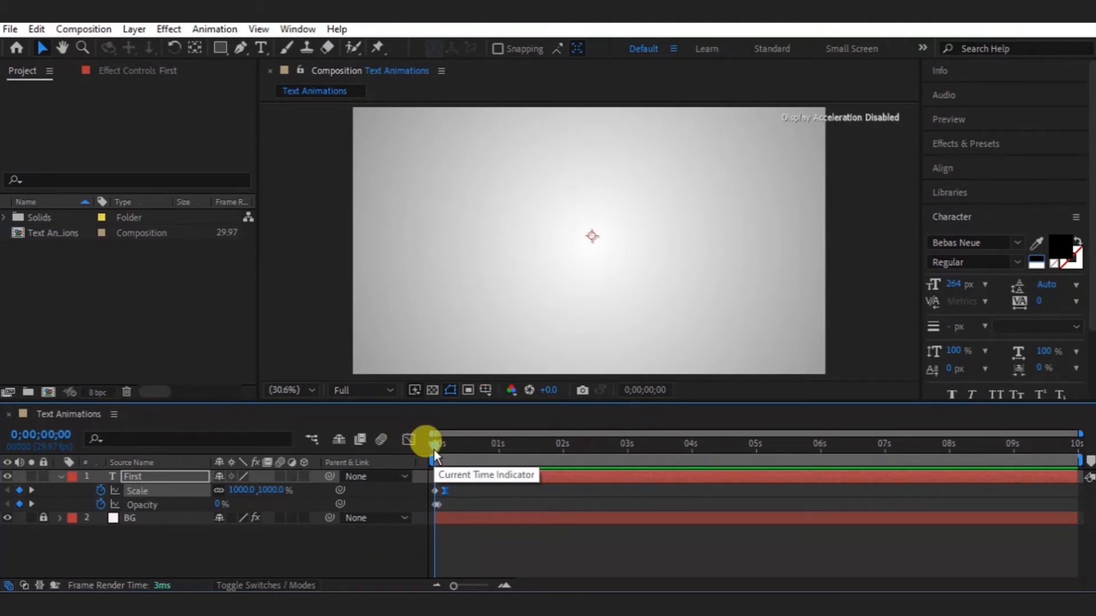
{"action": "left_click_drag", "start_coordinate": [434, 450], "coordinate": [464, 450]}
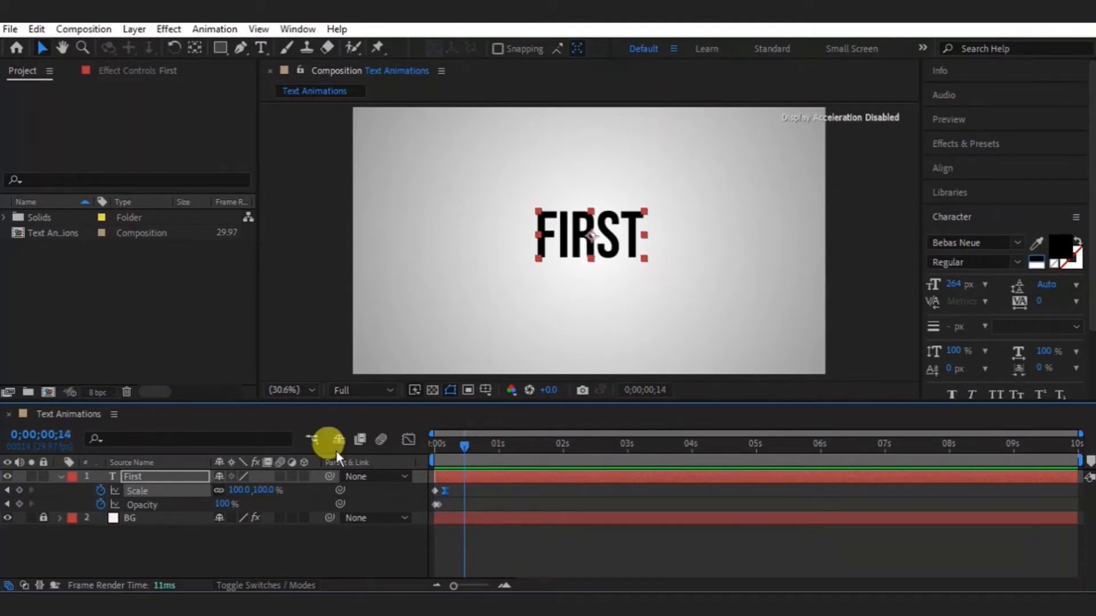
{"action": "left_click", "coordinate": [46, 437]}
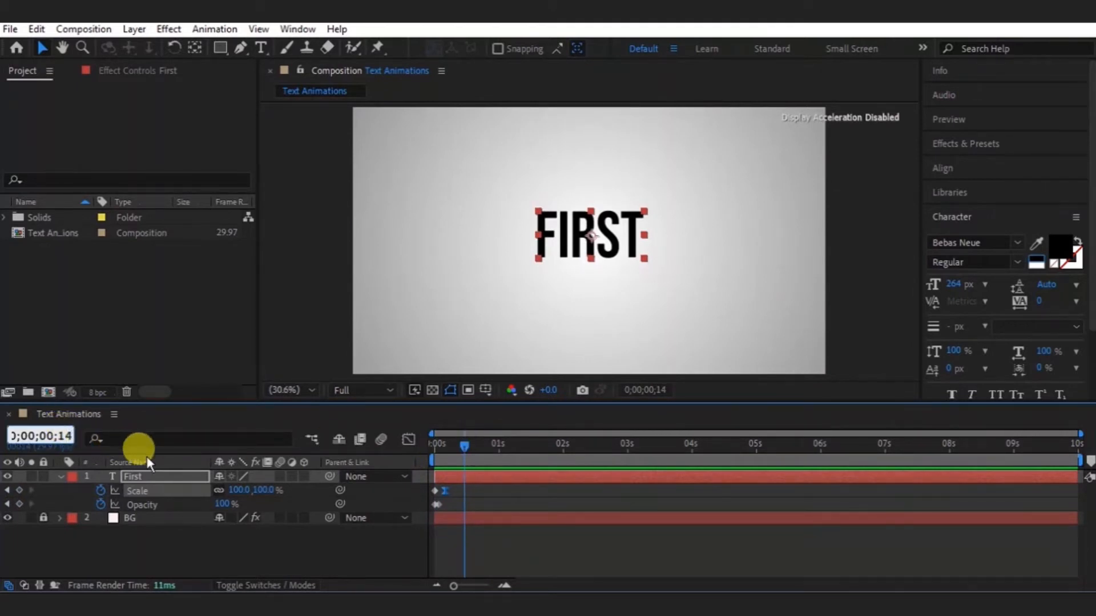
{"action": "type", "text": "2"}
{"action": "key", "text": "Return"}
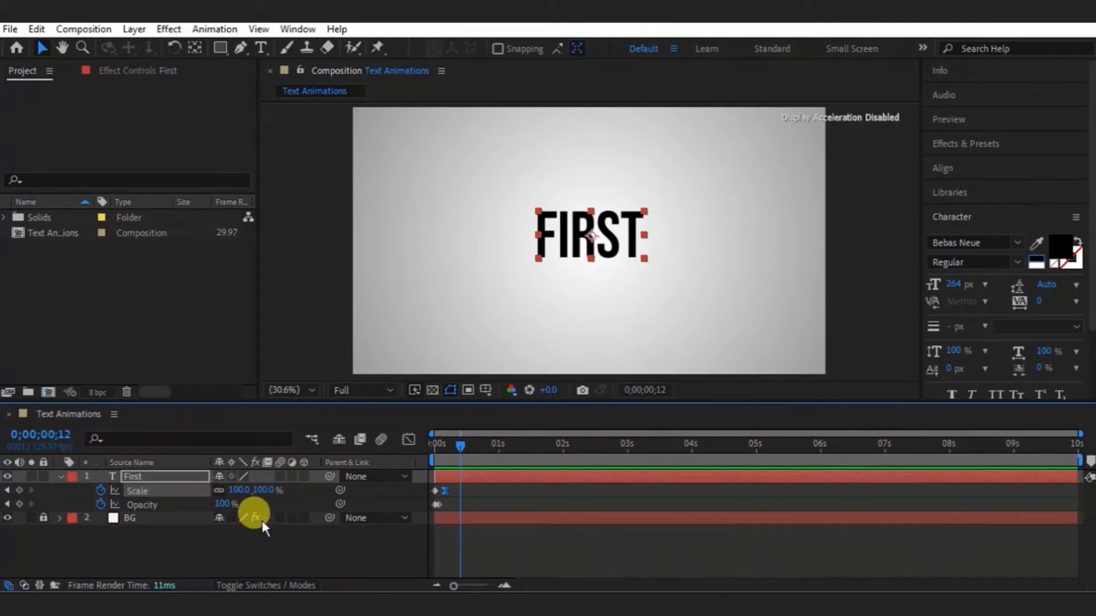
{"action": "left_click", "coordinate": [16, 501]}
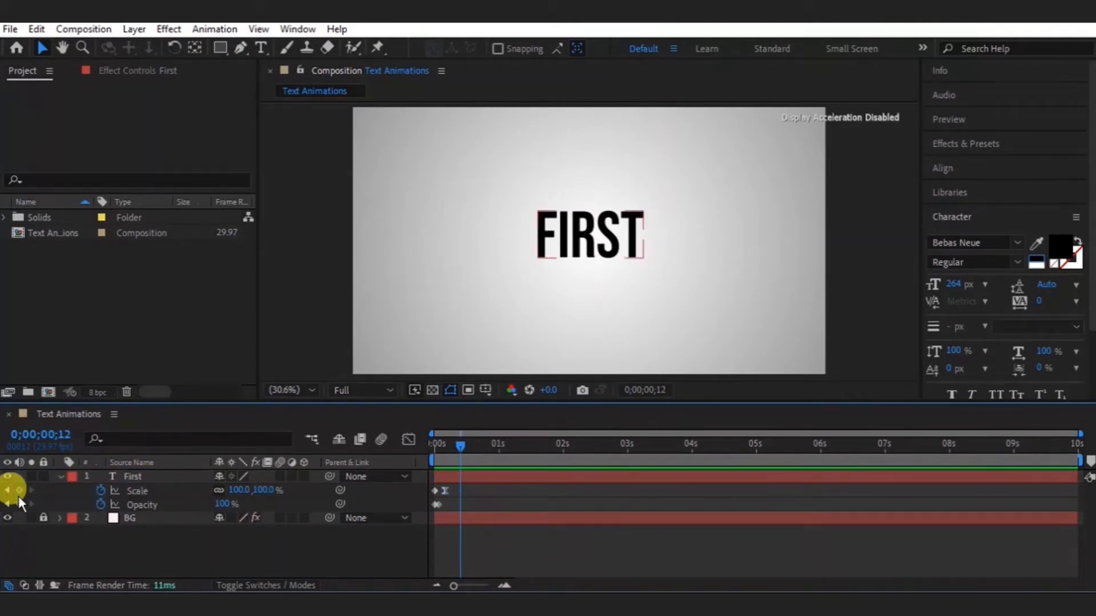
{"action": "left_click", "coordinate": [20, 491]}
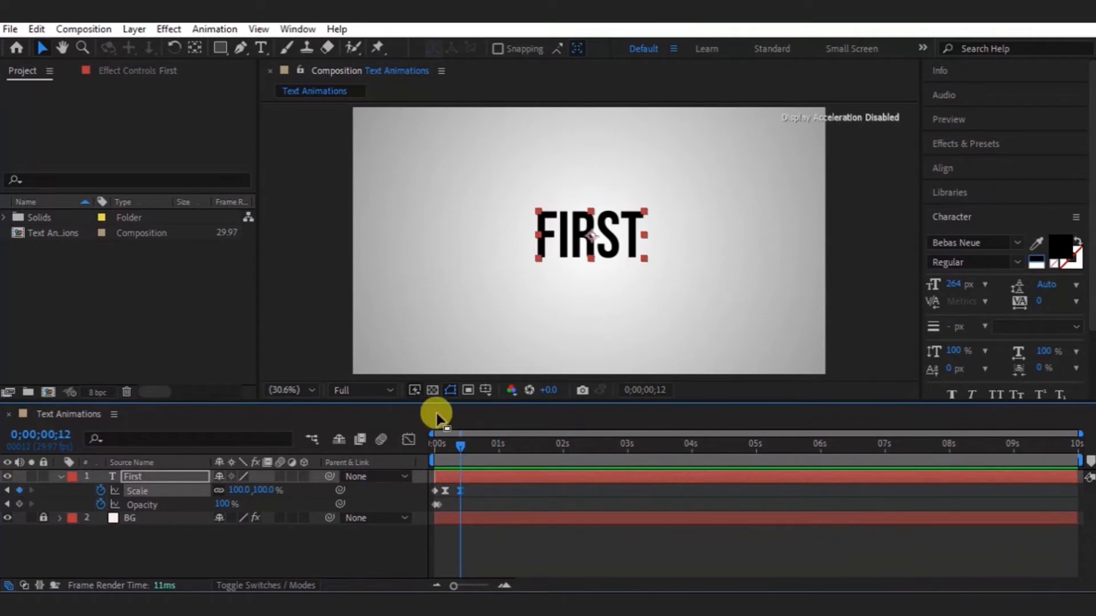
- Set a Scale keyframe of 65% on the First layer at frame 15
{"action": "left_click", "coordinate": [454, 443]}
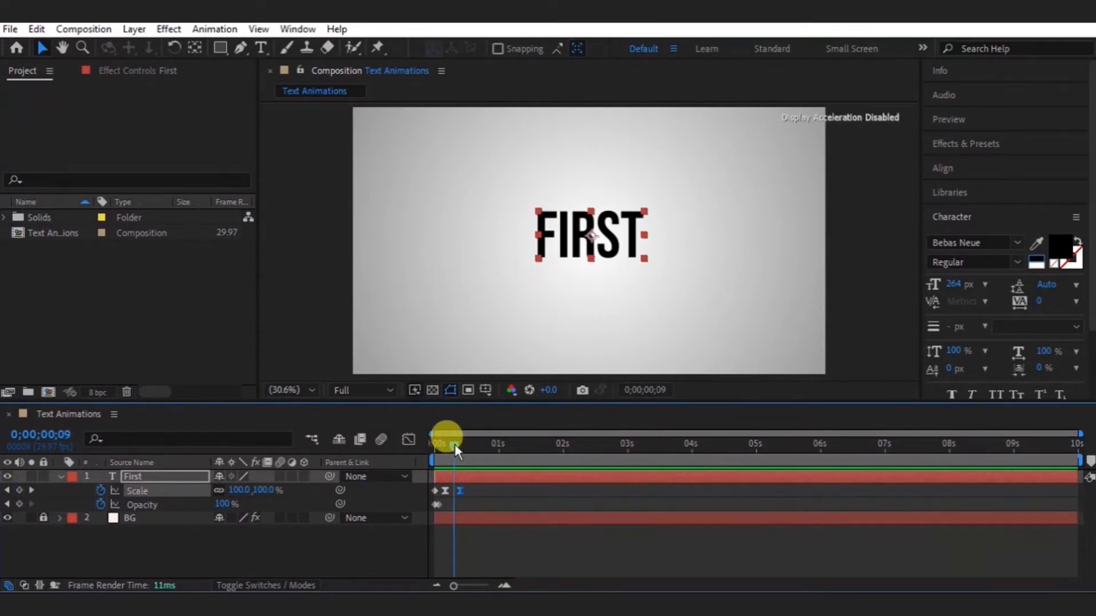
{"action": "left_click_drag", "start_coordinate": [455, 443], "coordinate": [471, 450]}
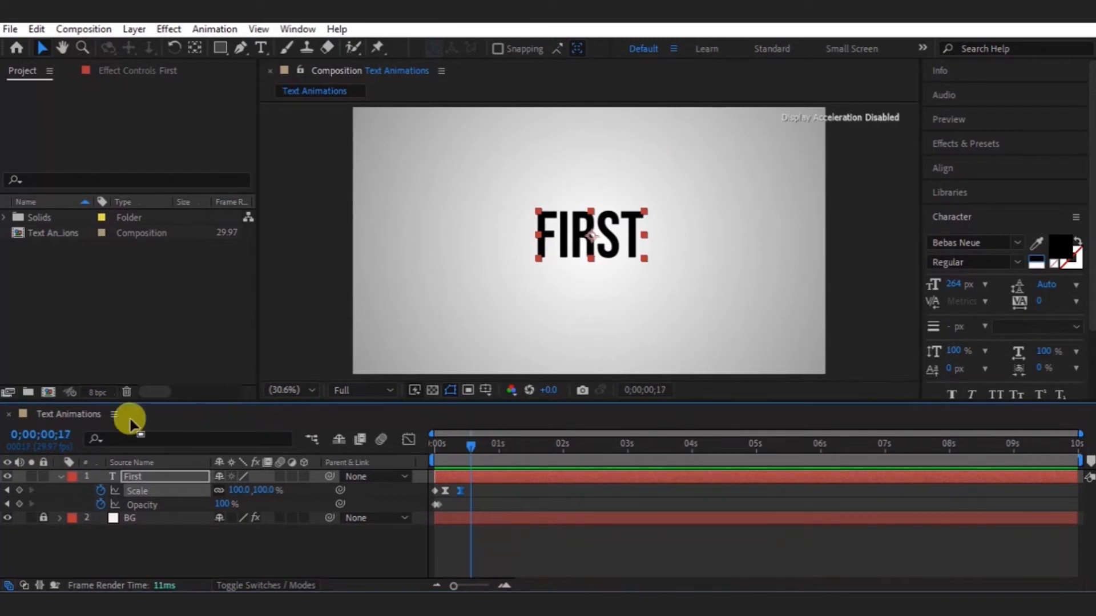
{"action": "left_click", "coordinate": [71, 435]}
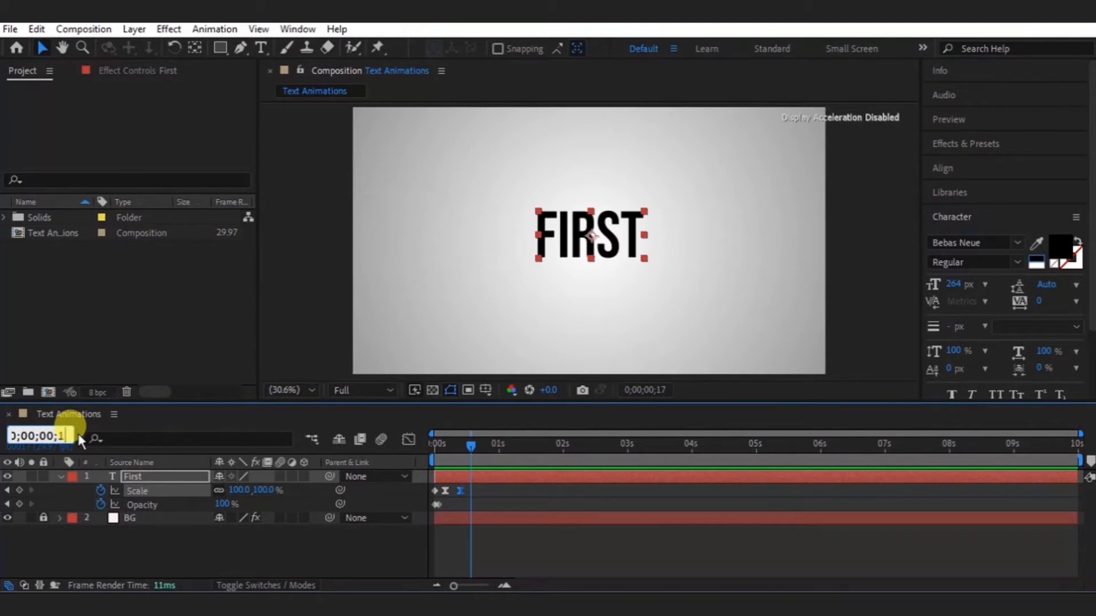
{"action": "type", "text": "5"}
{"action": "key", "text": "Return"}
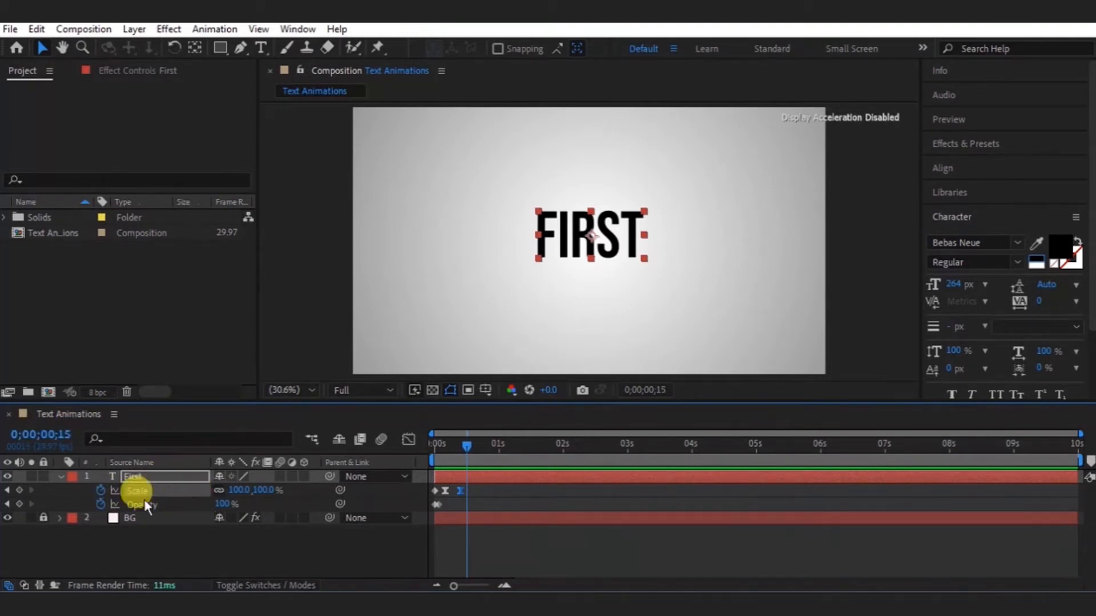
{"action": "left_click", "coordinate": [239, 492]}
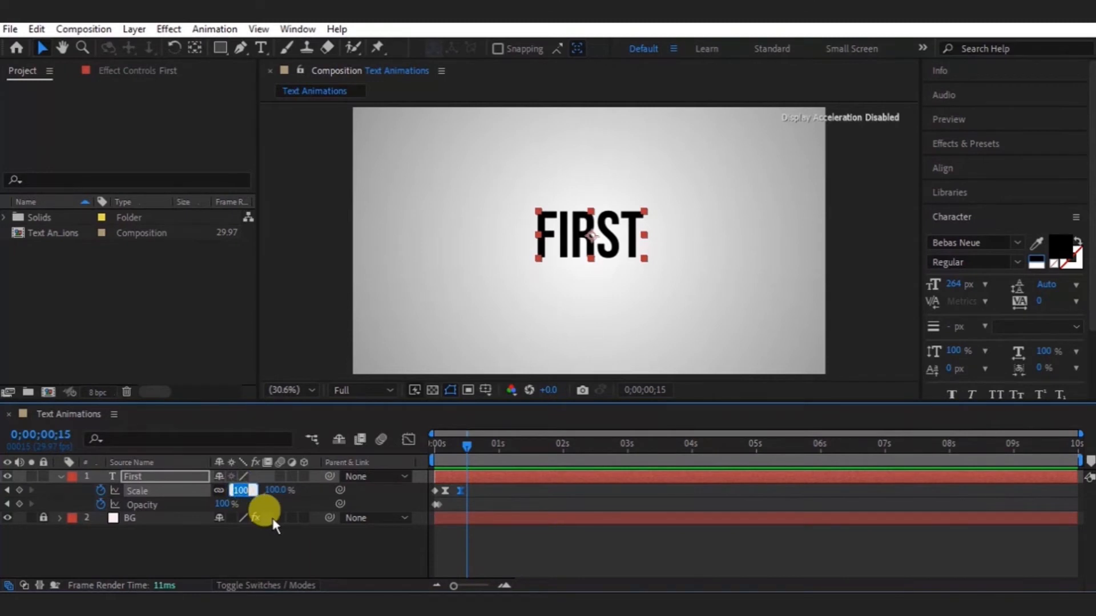
{"action": "type", "text": "50"}
{"action": "key", "text": "Return"}
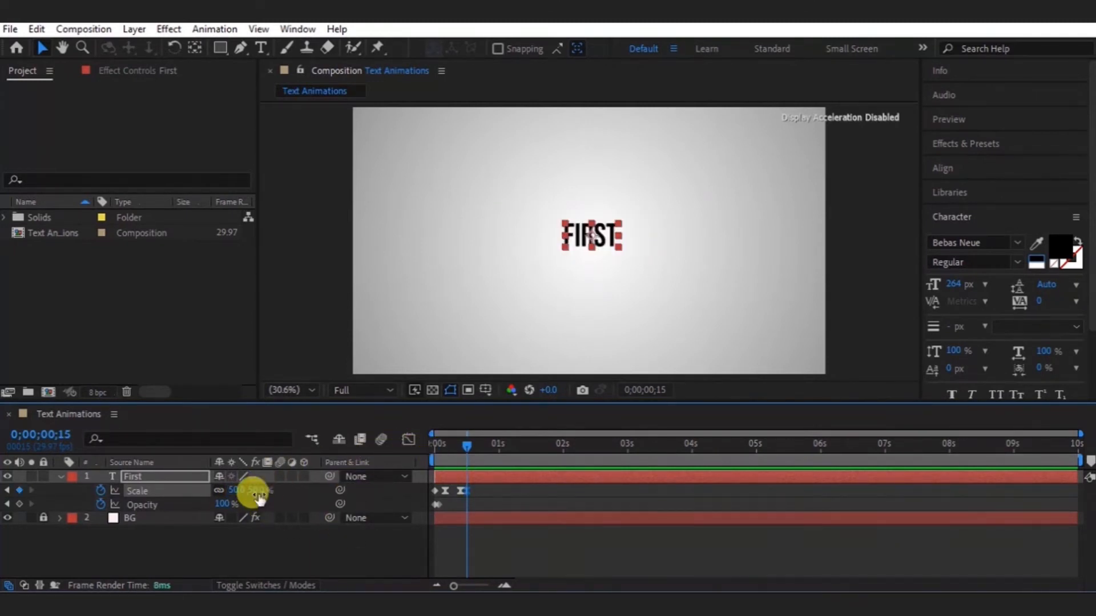
{"action": "mouse_move", "coordinate": [254, 490]}
{"action": "left_mouse_down"}
{"action": "mouse_move", "coordinate": [300, 493]}
{"action": "mouse_move", "coordinate": [270, 487]}
{"action": "left_mouse_up"}
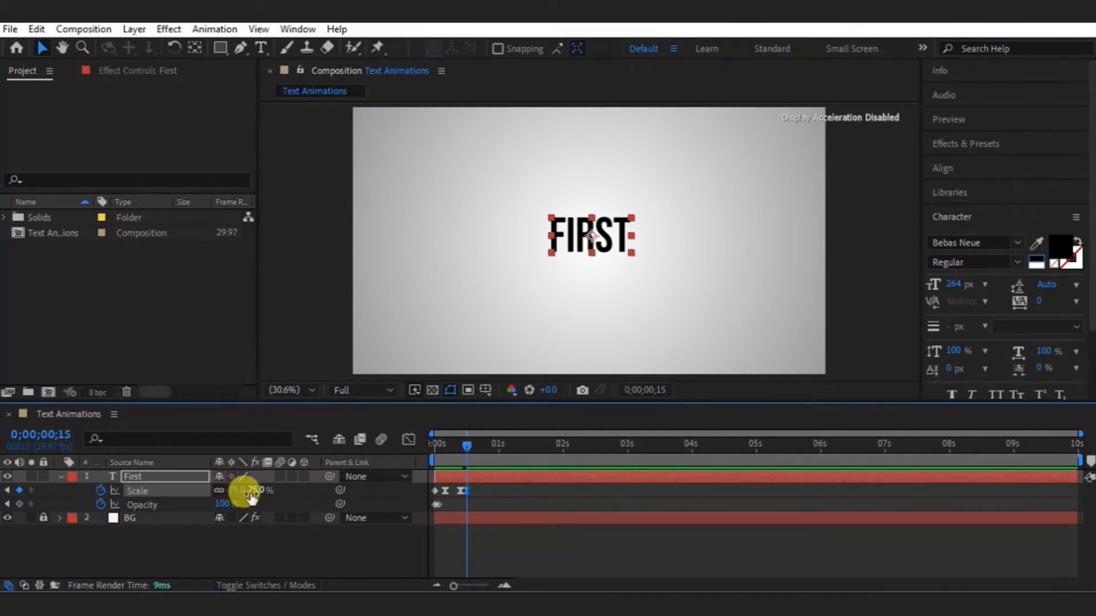
{"action": "left_click_drag", "start_coordinate": [250, 493], "coordinate": [247, 493]}
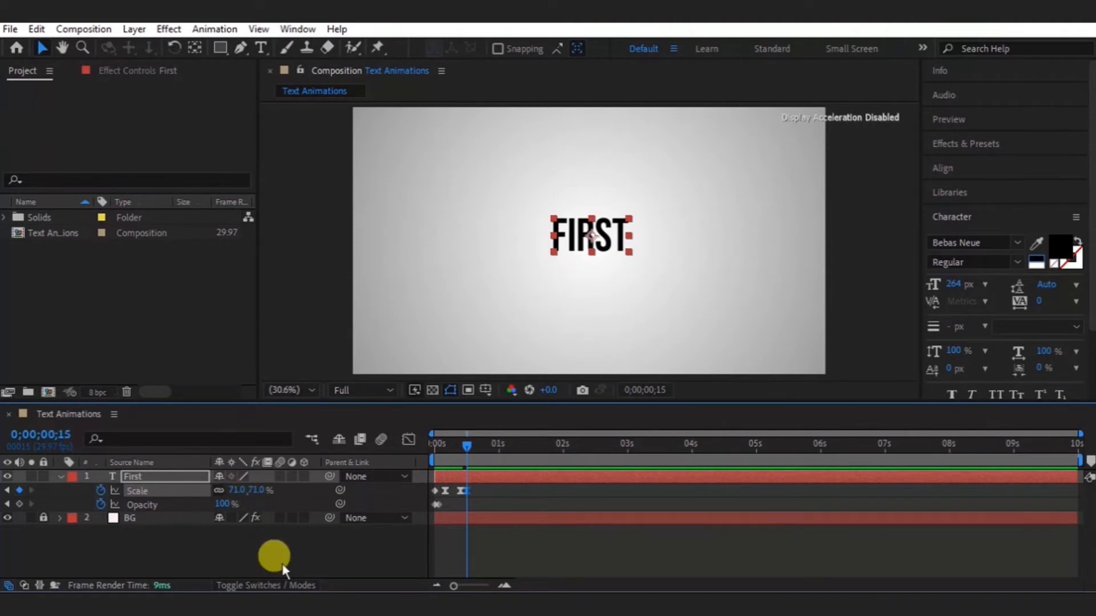
{"action": "left_click_drag", "start_coordinate": [249, 494], "coordinate": [239, 489]}
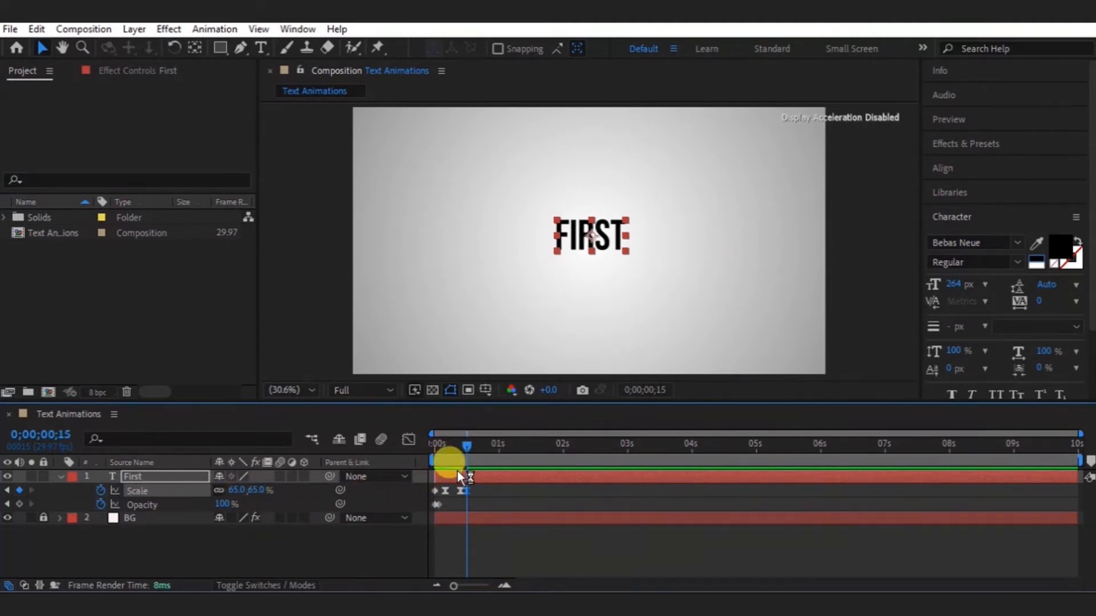
- Copy the First layer's two opening Opacity keyframes, paste them at frame 15 and time-reverse them so the word fades out
{"action": "left_click", "coordinate": [443, 508]}
{"action": "left_click_drag", "start_coordinate": [466, 498], "coordinate": [390, 511]}
{"action": "key", "text": "ctrl+c"}
{"action": "key", "text": "ctrl+v"}
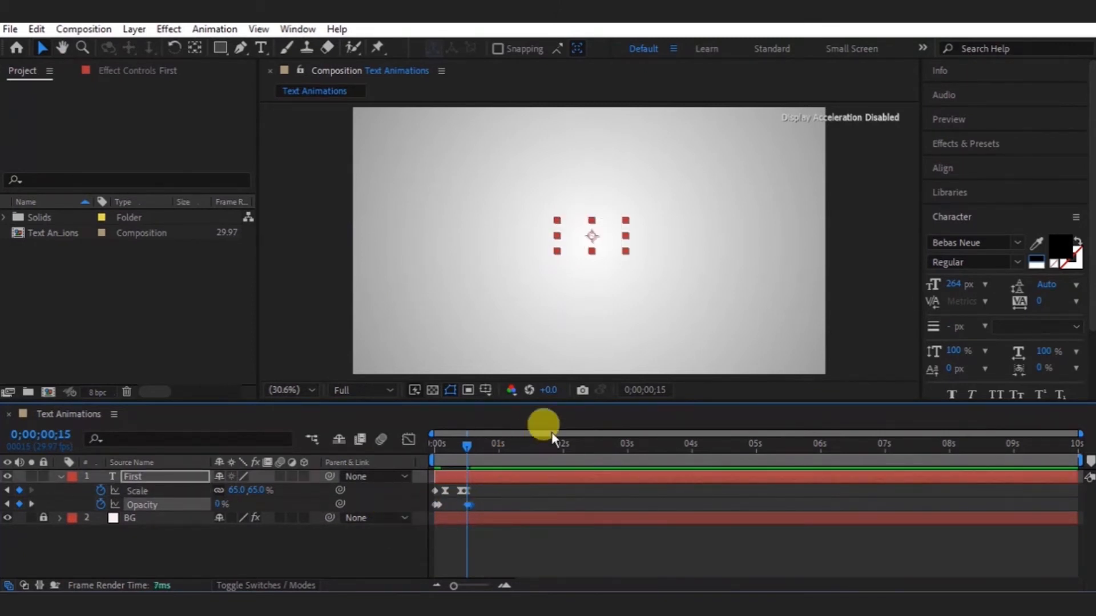
{"action": "right_click", "coordinate": [467, 505]}
{"action": "mouse_move", "coordinate": [610, 490]}
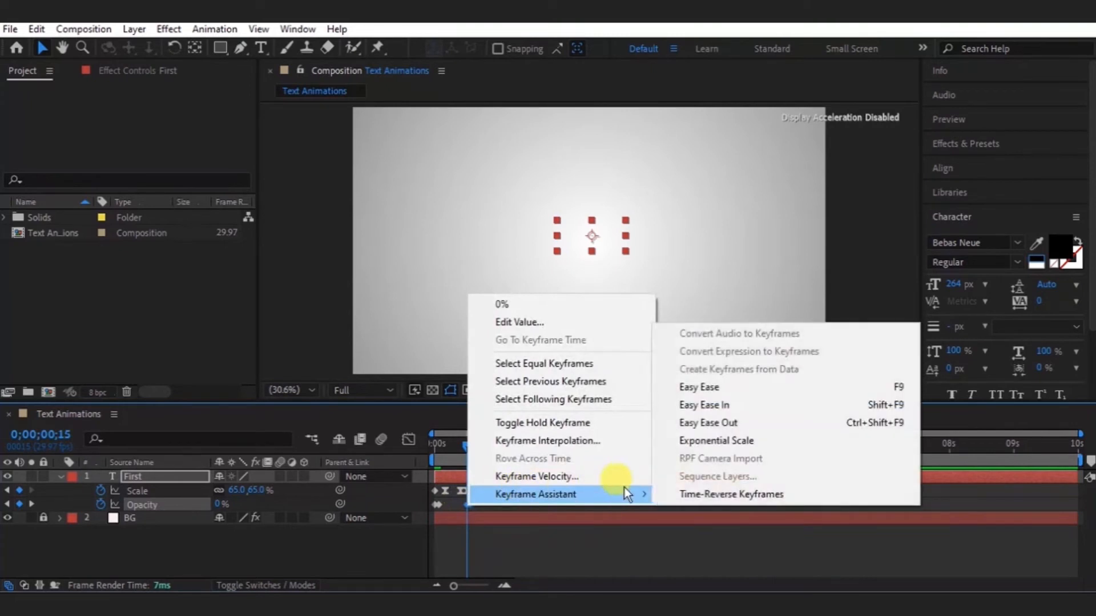
{"action": "left_click", "coordinate": [707, 491]}
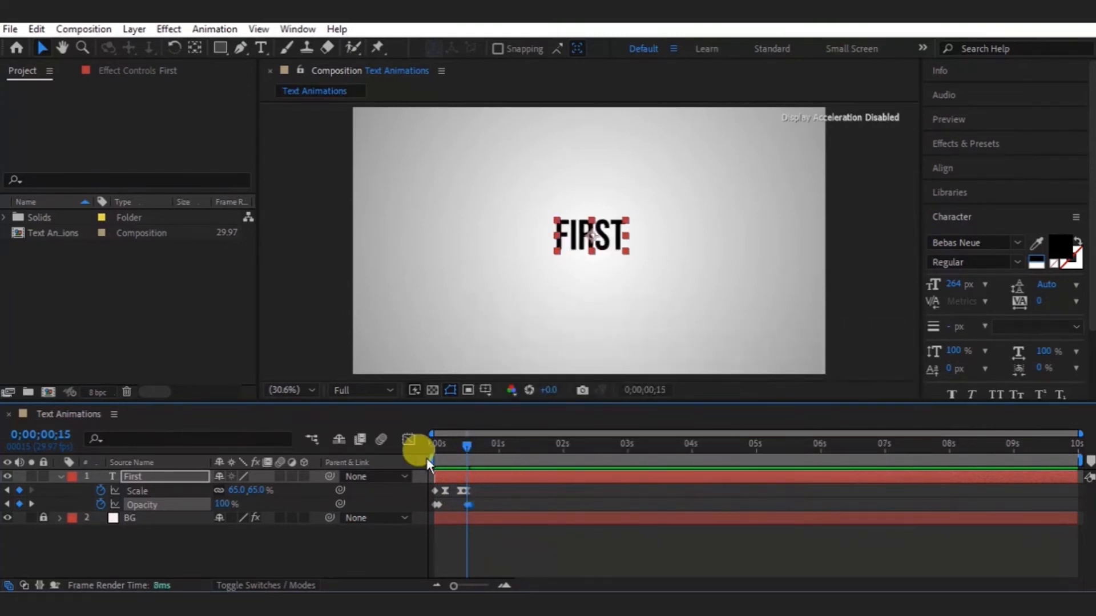
- Play back the First text animation from the start of the timeline
{"action": "left_click_drag", "start_coordinate": [439, 446], "coordinate": [420, 444]}
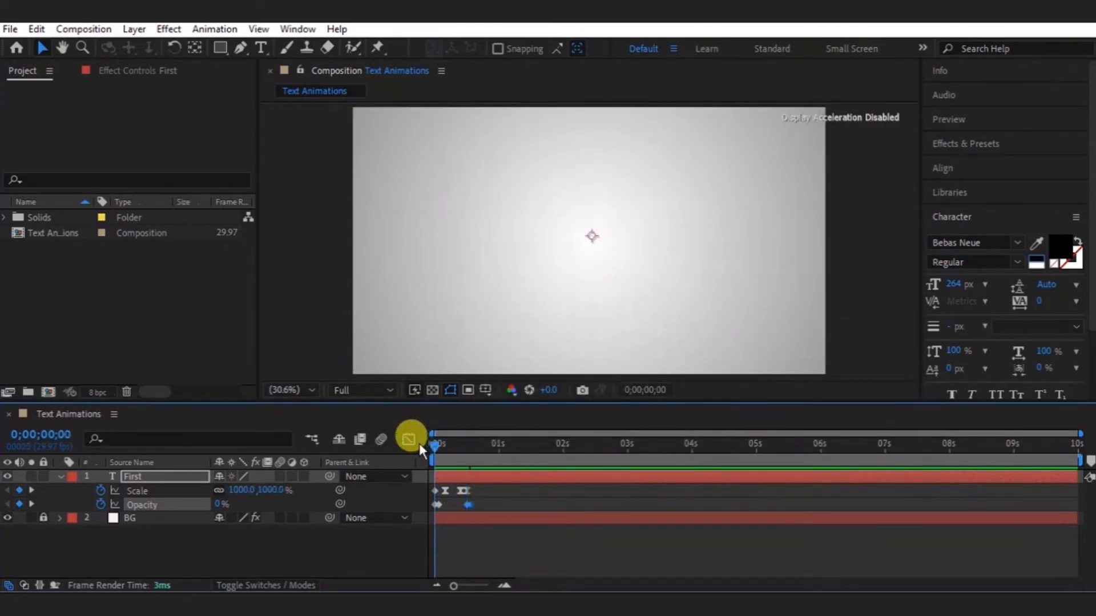
{"action": "key", "text": "space"}
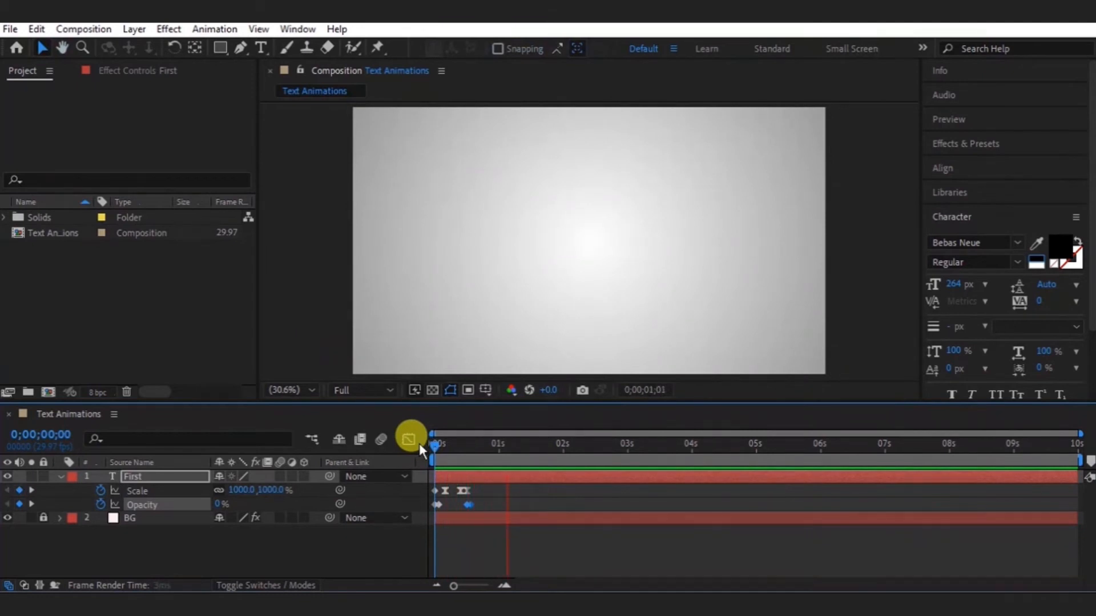
{"action": "left_click_drag", "start_coordinate": [443, 445], "coordinate": [430, 445]}
{"action": "key", "text": "space"}
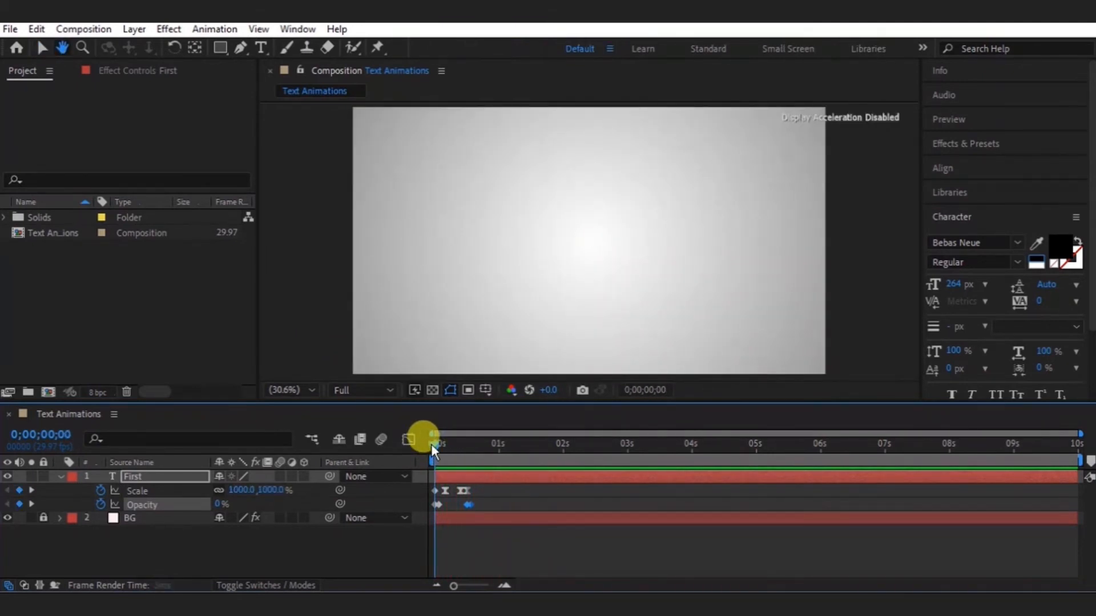
{"action": "key", "text": "space"}
- Collapse the First layer's keyframed properties and duplicate the layer
{"action": "left_click", "coordinate": [156, 476]}
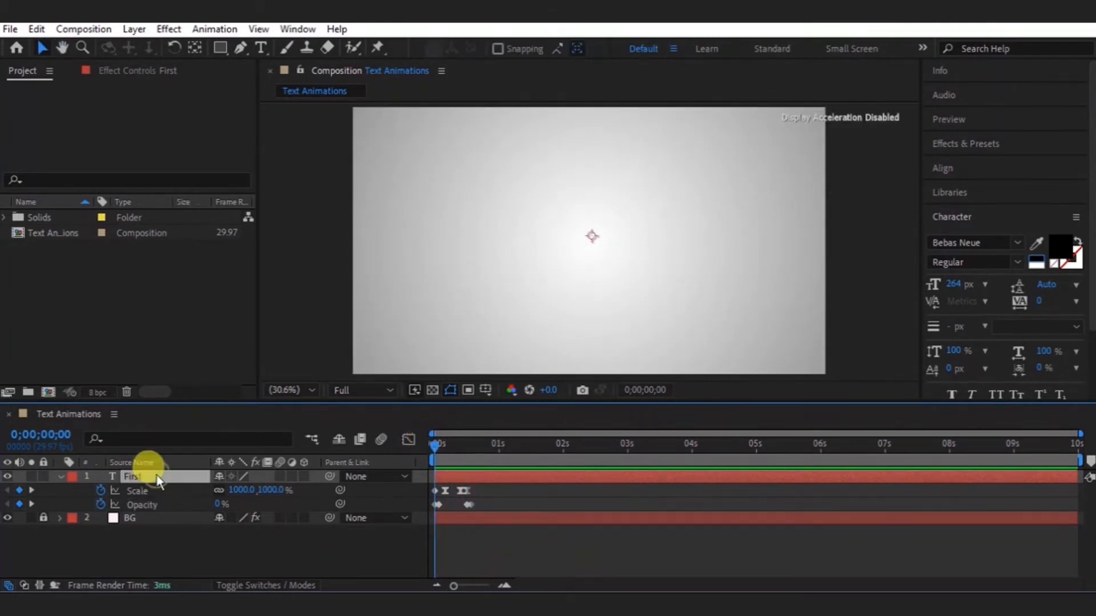
{"action": "key", "text": "u"}
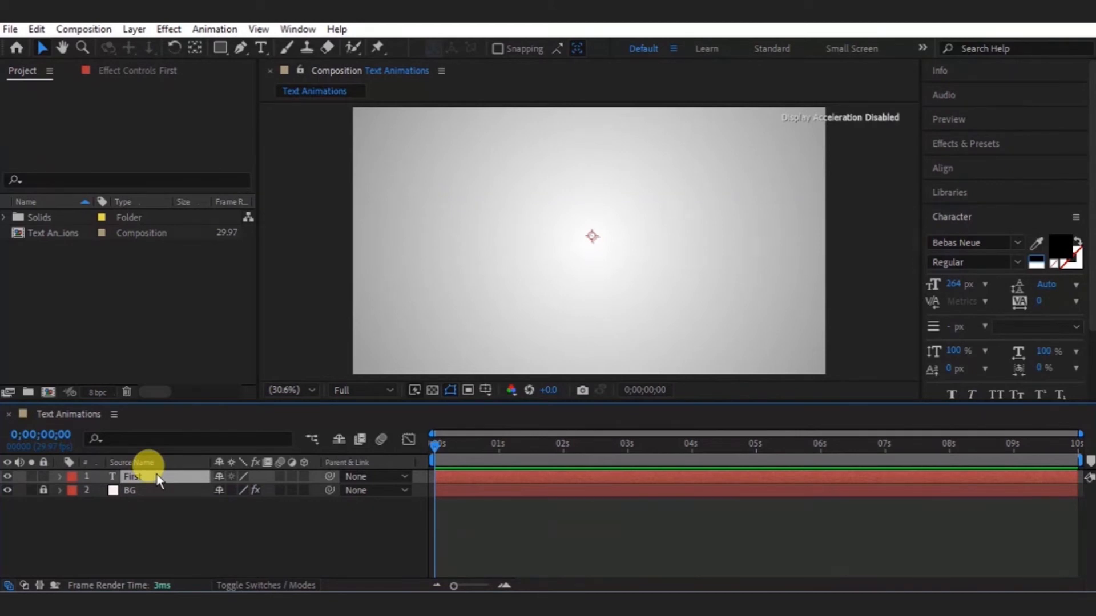
{"action": "key", "text": "ctrl+d"}
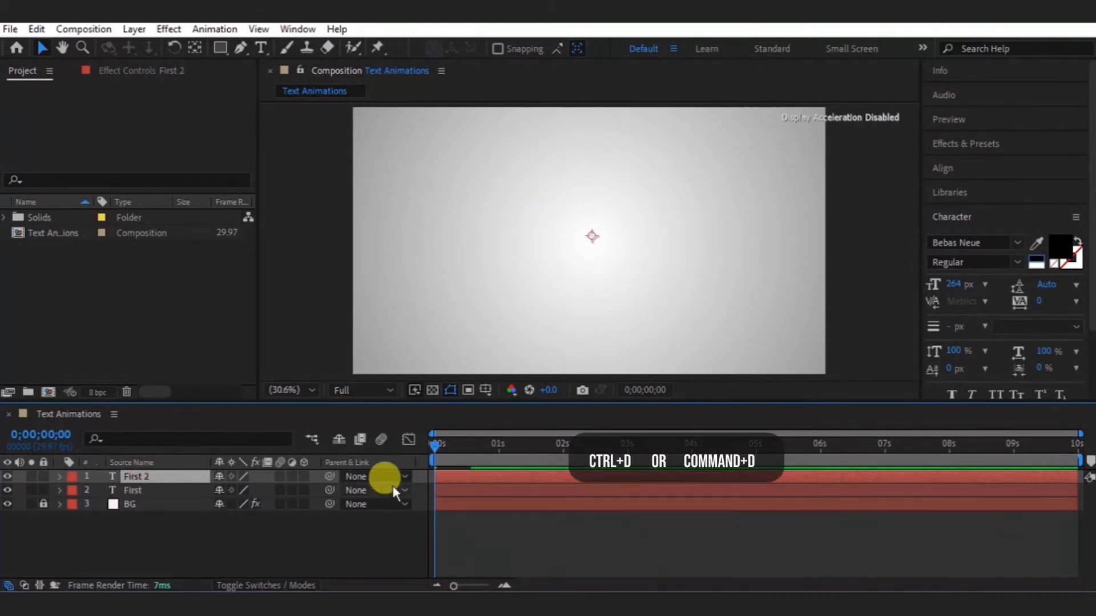
- Using the First layer's keyframes as a guide, shift the First 2 layer so it starts at frame 12
{"action": "left_click", "coordinate": [180, 487]}
{"action": "key", "text": "u"}
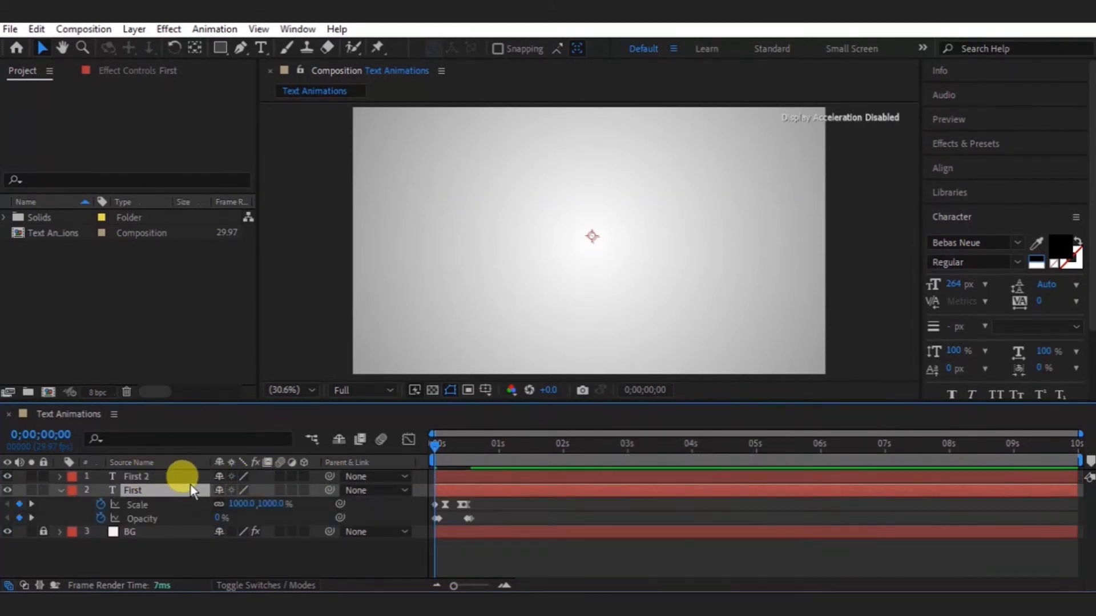
{"action": "left_click", "coordinate": [194, 478]}
{"action": "left_click_drag", "start_coordinate": [451, 444], "coordinate": [461, 447]}
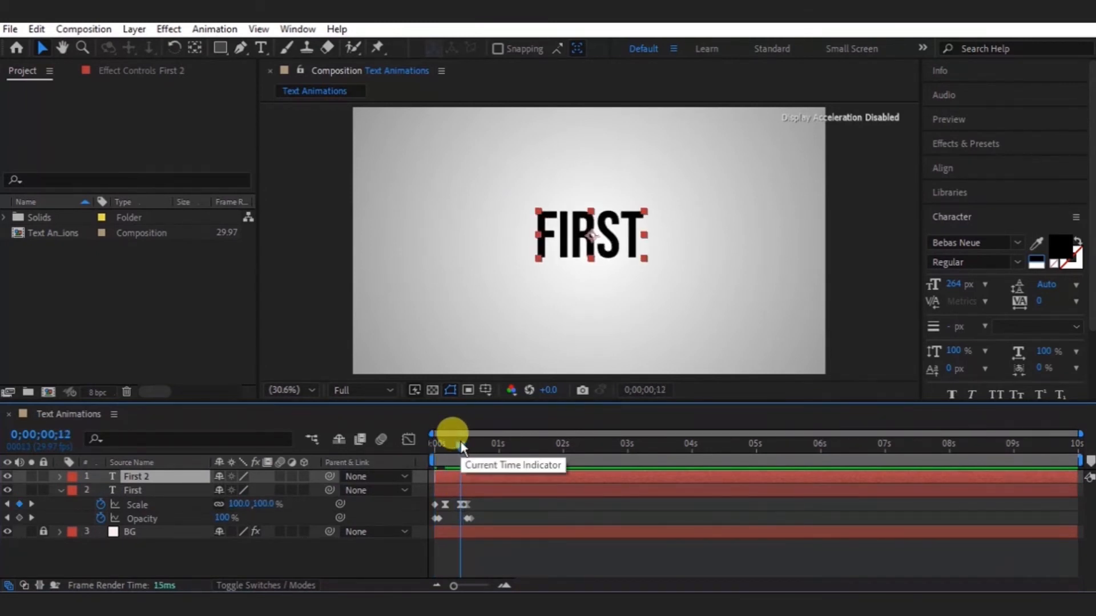
{"action": "key", "text": "alt+["}
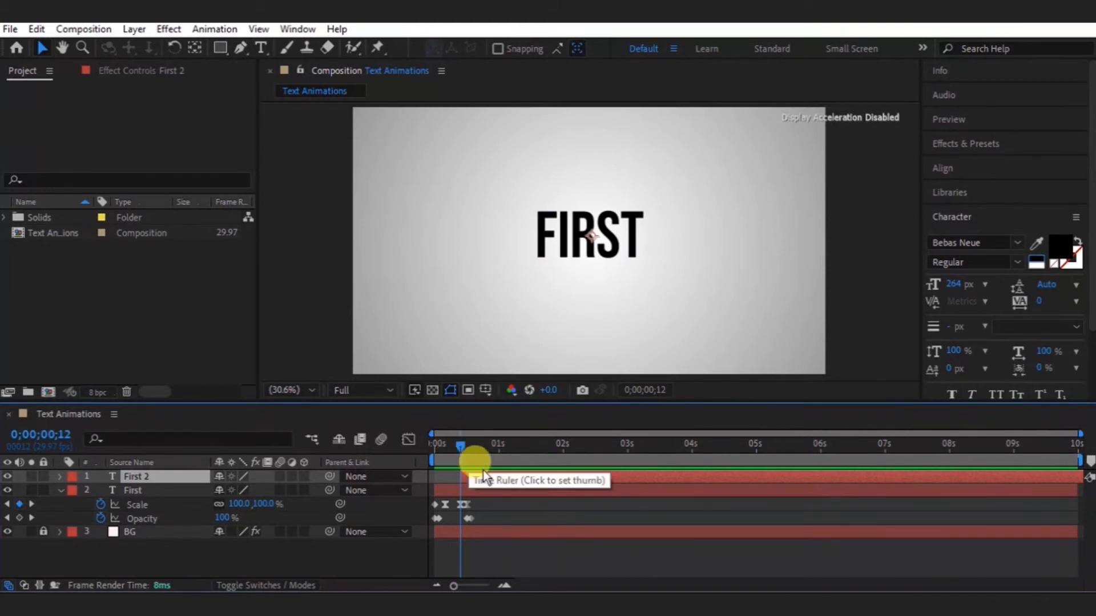
- Replace the text of the First 2 layer with "COOL"
{"action": "left_click", "coordinate": [490, 445]}
{"action": "key", "text": "ctrl+t"}
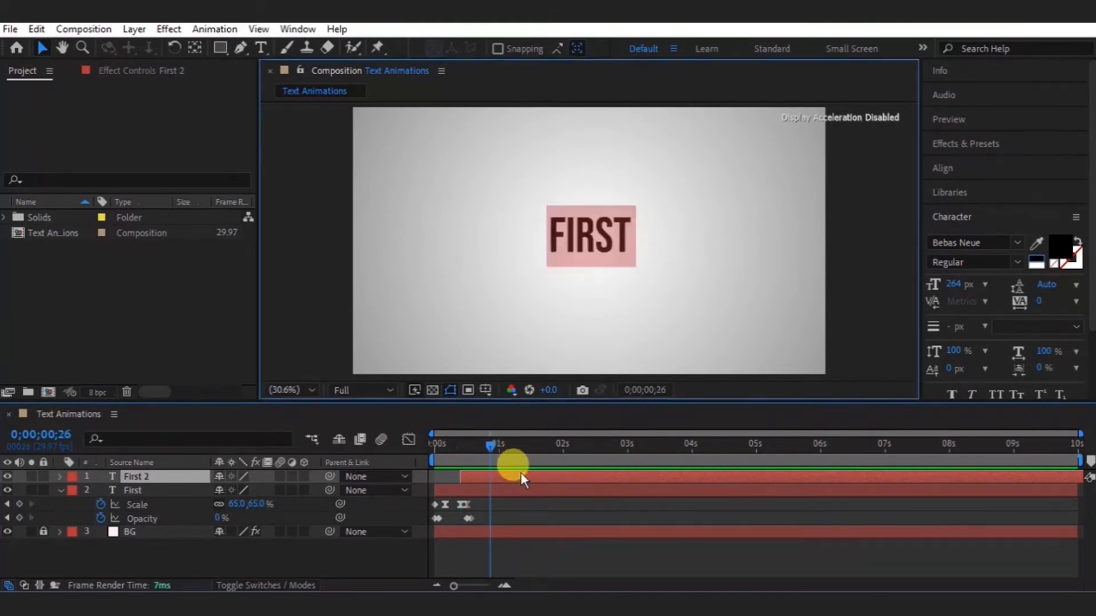
{"action": "type", "text": "C"}
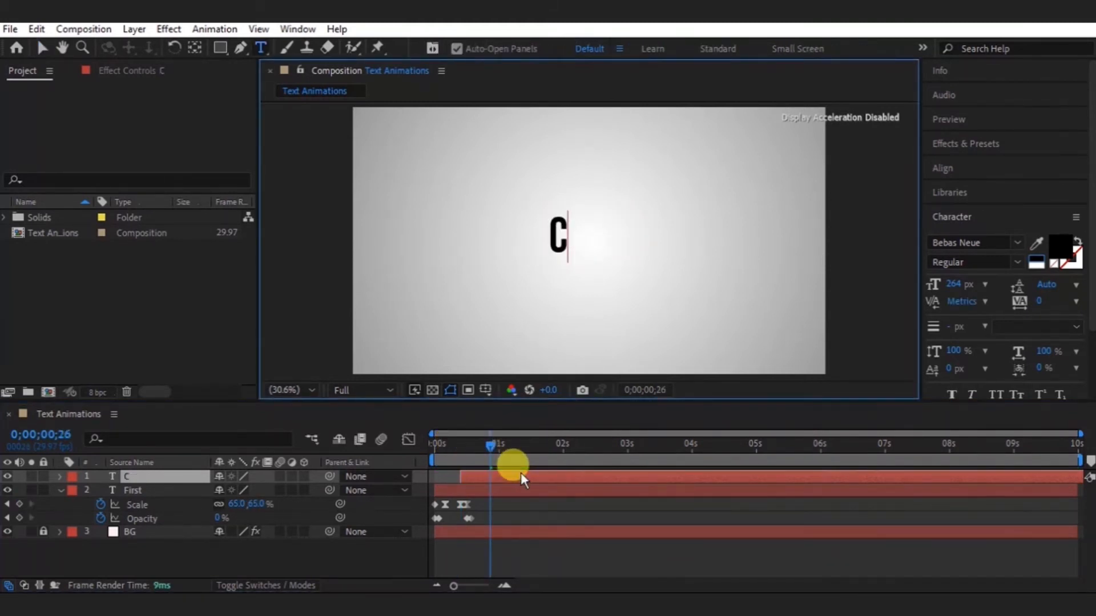
{"action": "type", "text": "OOL"}
{"action": "left_click", "coordinate": [533, 477]}
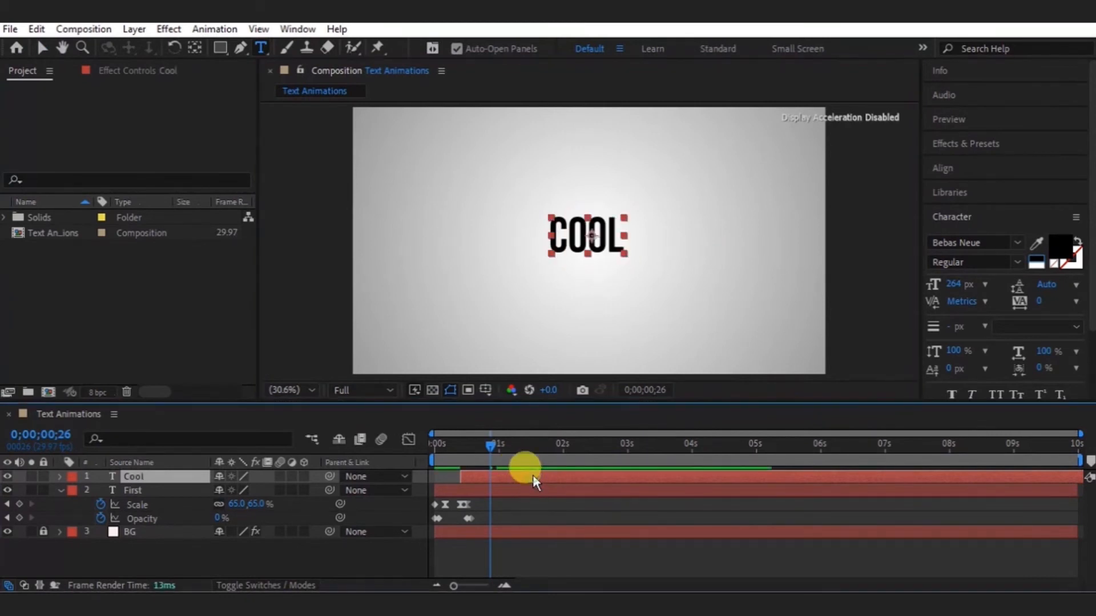
- Place the anchor point at the centre of the word COOL using the Pan Behind tool
{"action": "left_click", "coordinate": [194, 48]}
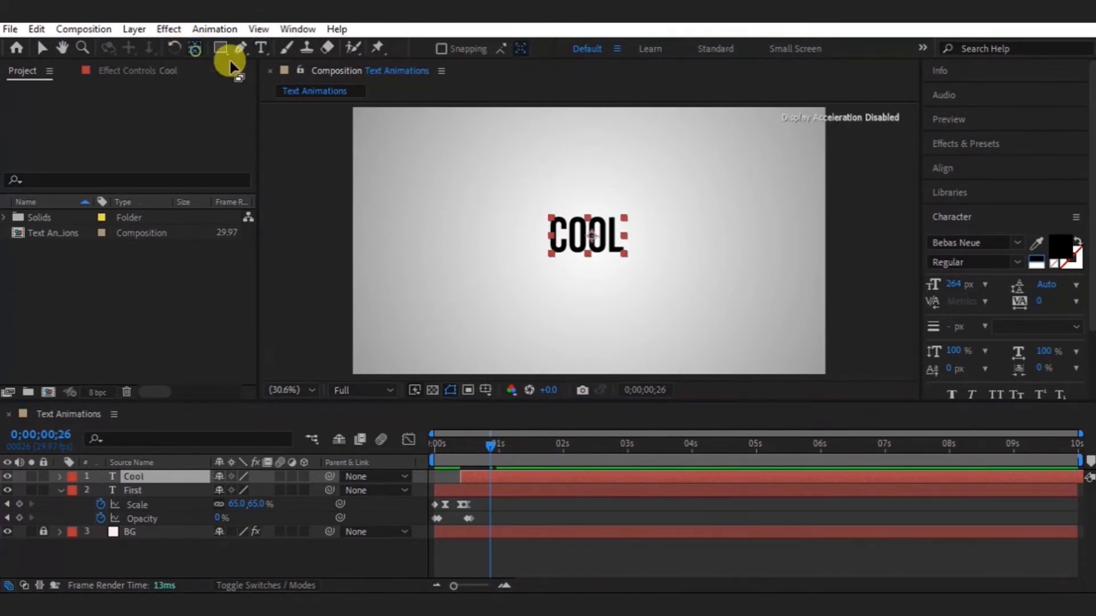
{"action": "left_click", "coordinate": [590, 238]}
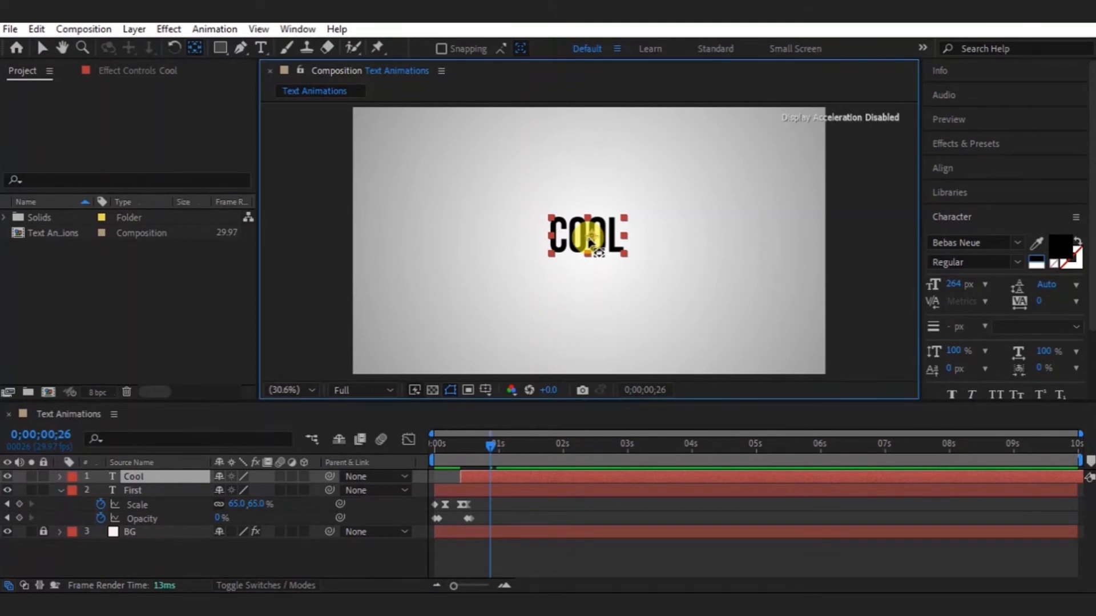
{"action": "left_click", "coordinate": [519, 477]}
{"action": "key", "text": "v"}
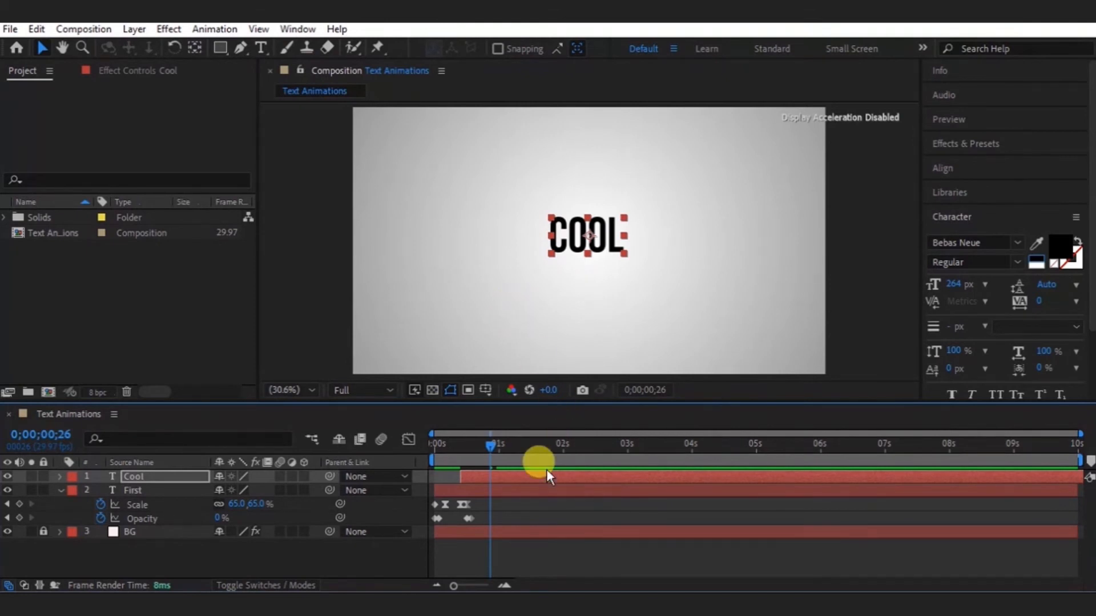
- Duplicate the Cool layer and, using its keyframes as a guide, make the Cool 2 layer start at frame 24
{"action": "key", "text": "ctrl+d"}
{"action": "left_click", "coordinate": [521, 487]}
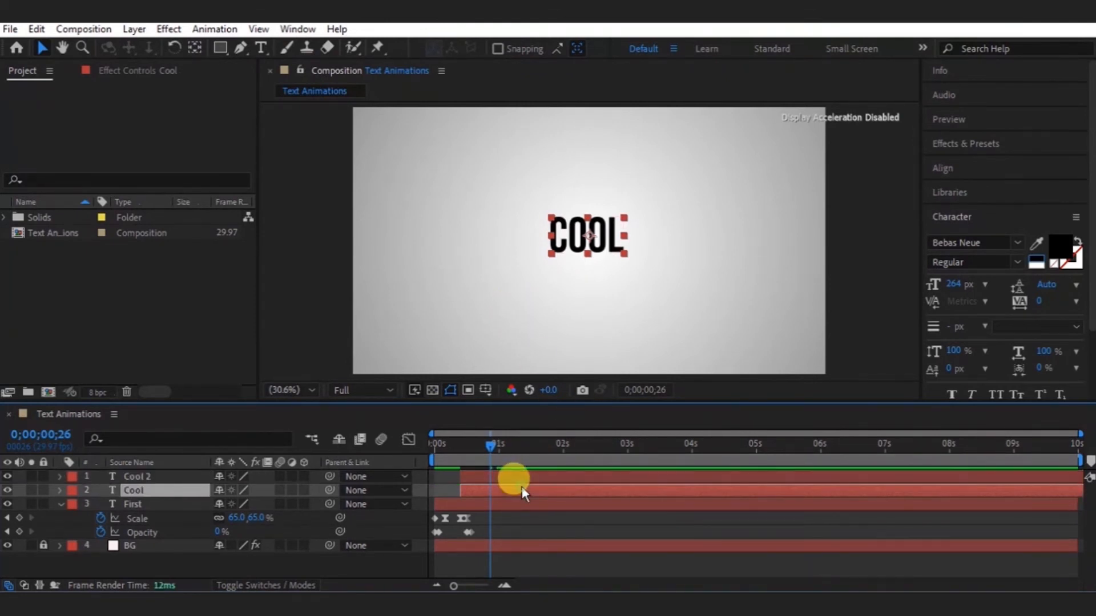
{"action": "key", "text": "u"}
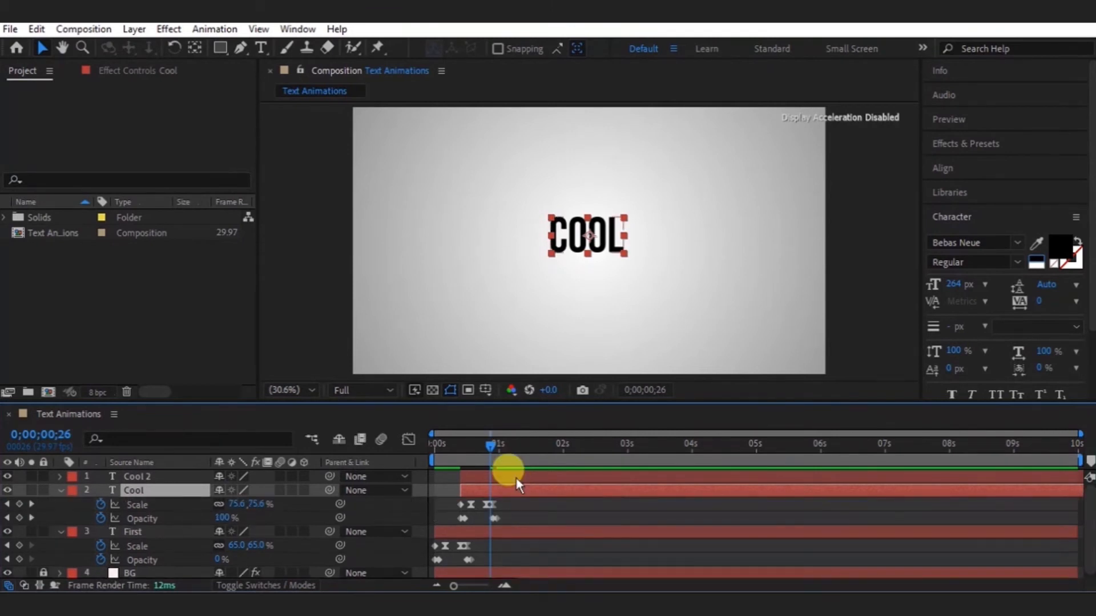
{"action": "left_click", "coordinate": [516, 478]}
{"action": "left_click_drag", "start_coordinate": [491, 451], "coordinate": [486, 447]}
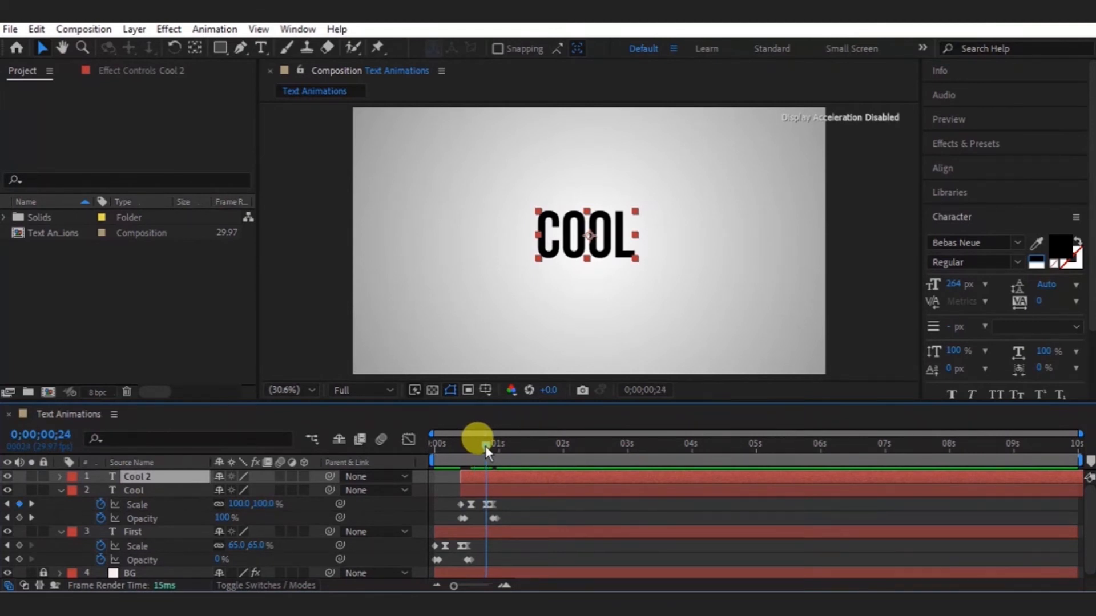
{"action": "key", "text": "alt+bracketleft"}
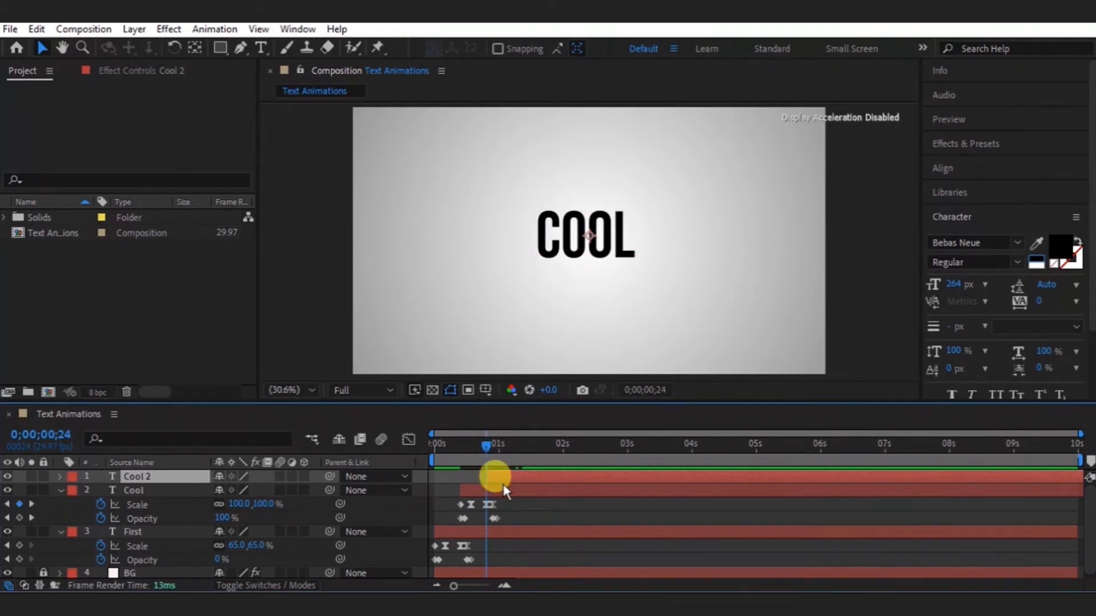
- Replace the text of the Cool 2 layer with "ANIMATION"
{"action": "left_click_drag", "start_coordinate": [502, 446], "coordinate": [525, 479]}
{"action": "double_click", "coordinate": [525, 478]}
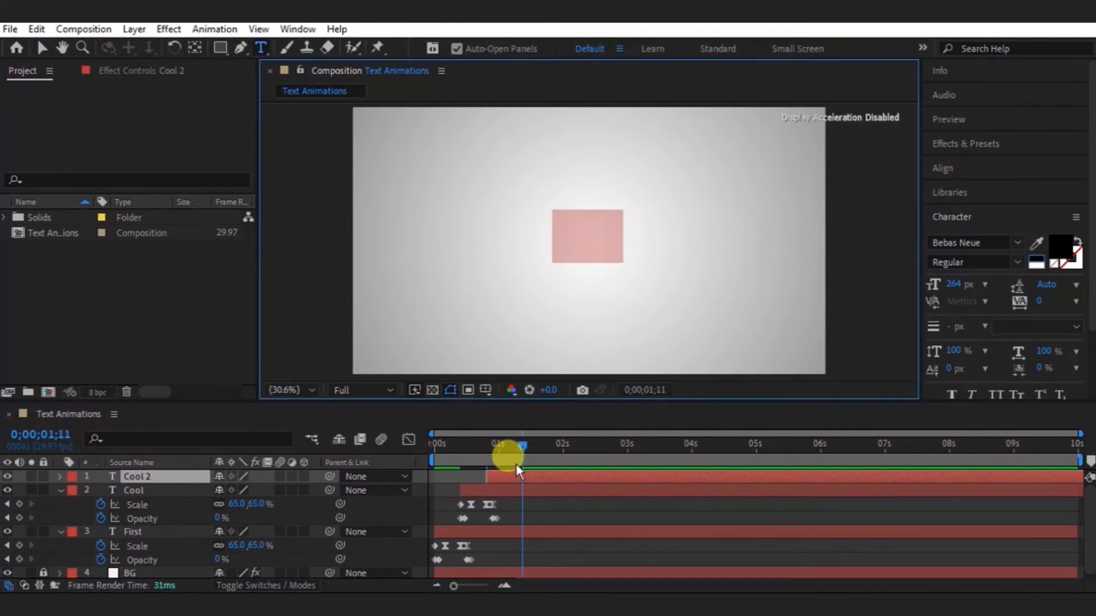
{"action": "left_click", "coordinate": [509, 445]}
{"action": "double_click", "coordinate": [515, 480]}
{"action": "type", "text": "A"}
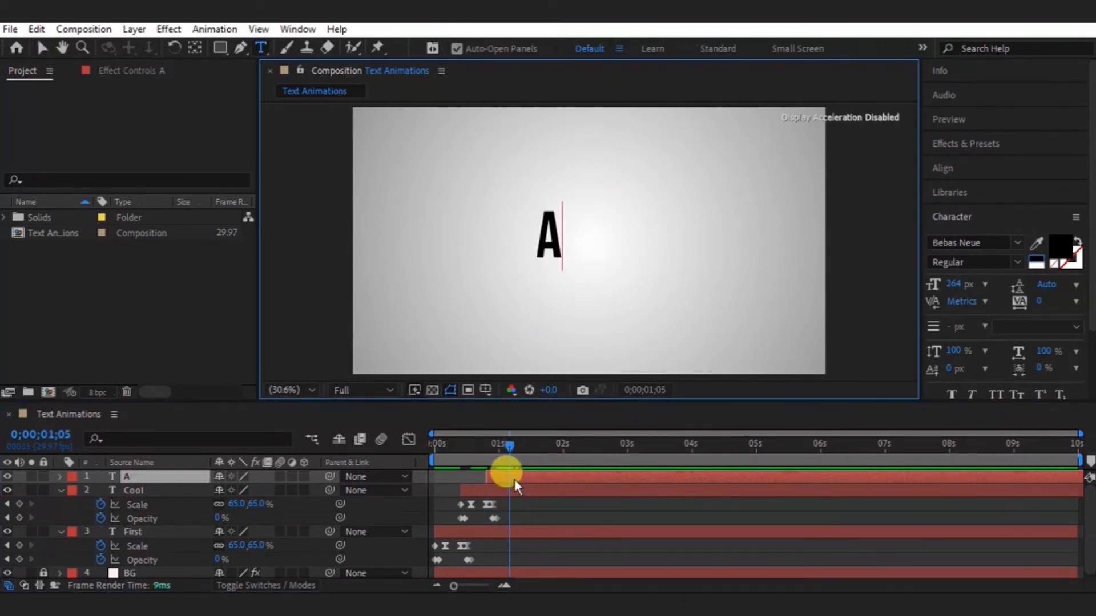
{"action": "type", "text": "NIMATION"}
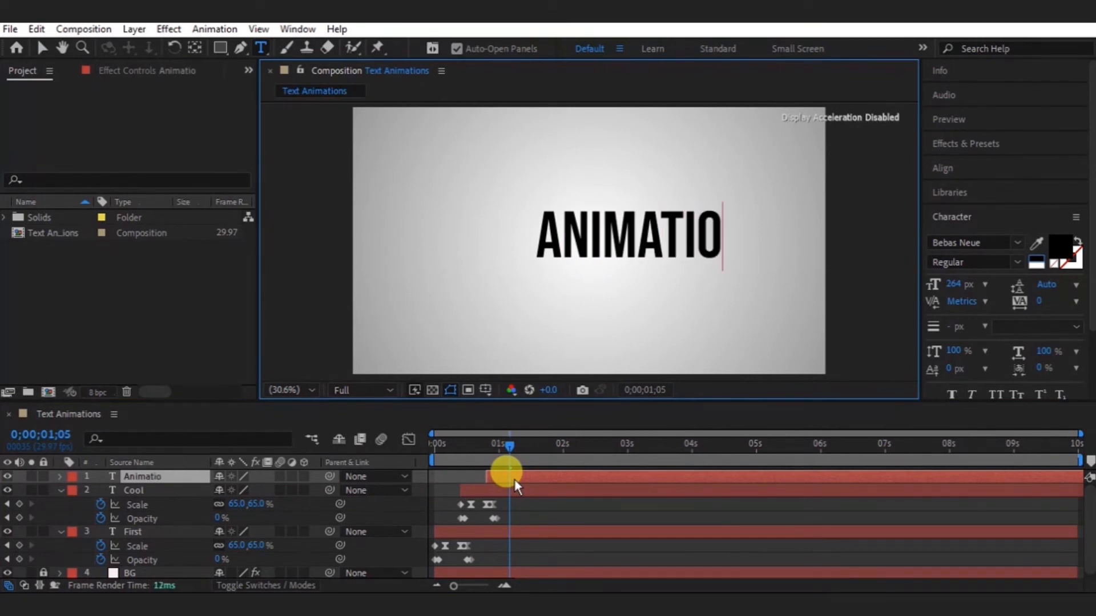
{"action": "left_click", "coordinate": [533, 467]}
- Move the anchor point to the middle of the word ANIMATION and reposition the word at the centre of the composition
{"action": "left_click", "coordinate": [194, 47]}
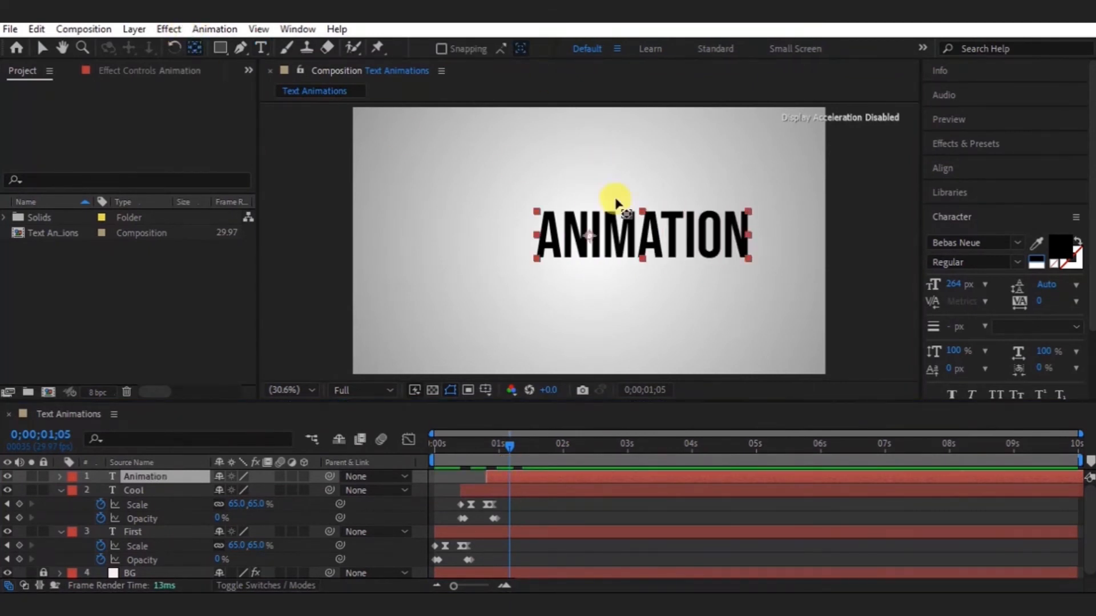
{"action": "left_click", "coordinate": [643, 241]}
{"action": "left_click_drag", "start_coordinate": [594, 237], "coordinate": [650, 241]}
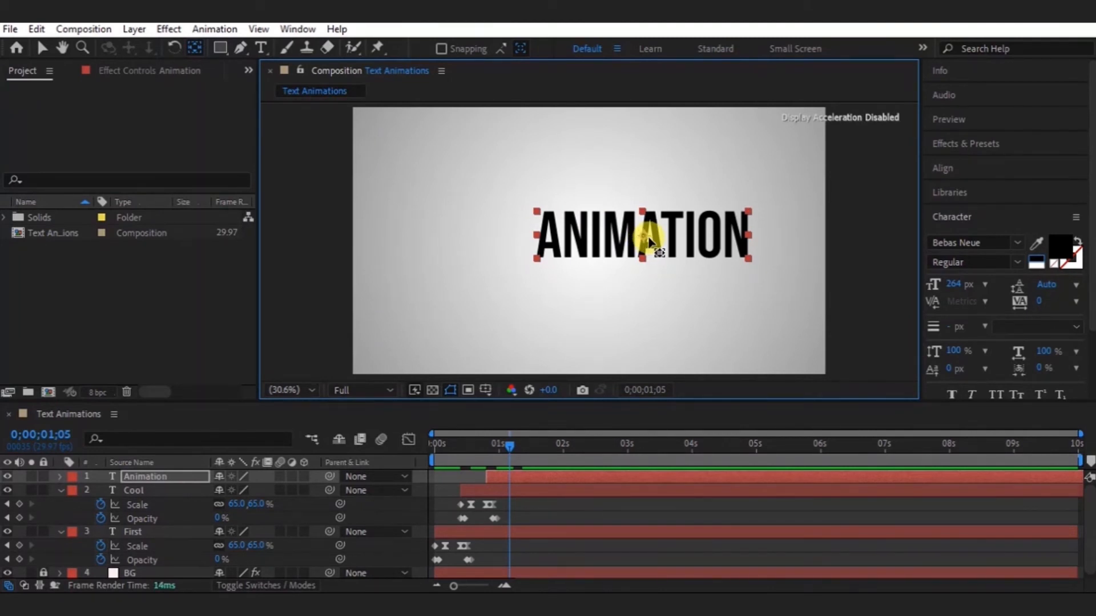
{"action": "left_click", "coordinate": [42, 49]}
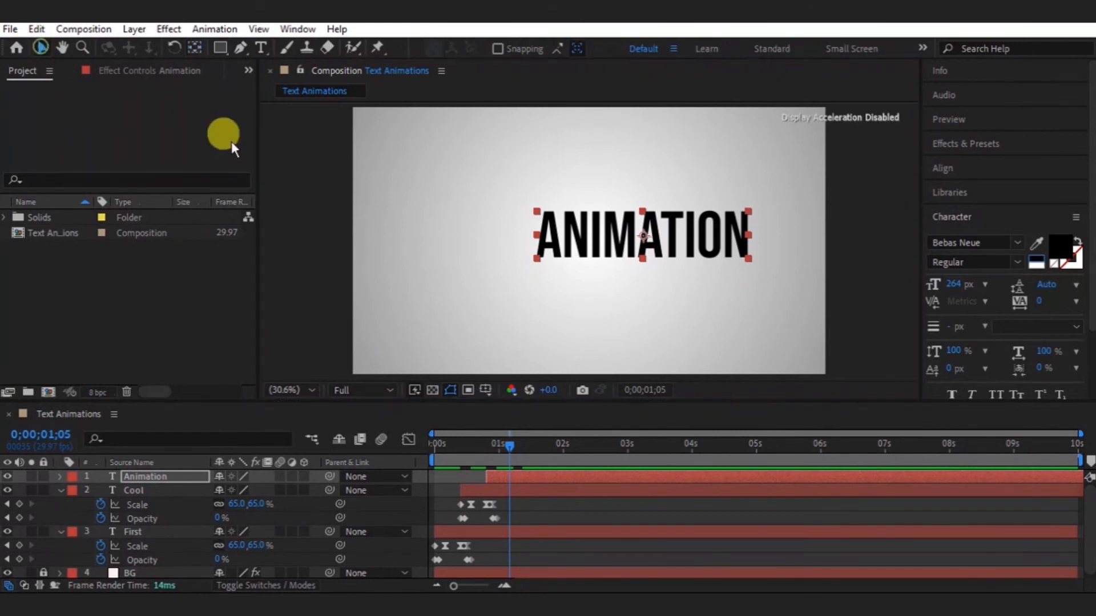
{"action": "left_click_drag", "start_coordinate": [628, 228], "coordinate": [594, 232]}
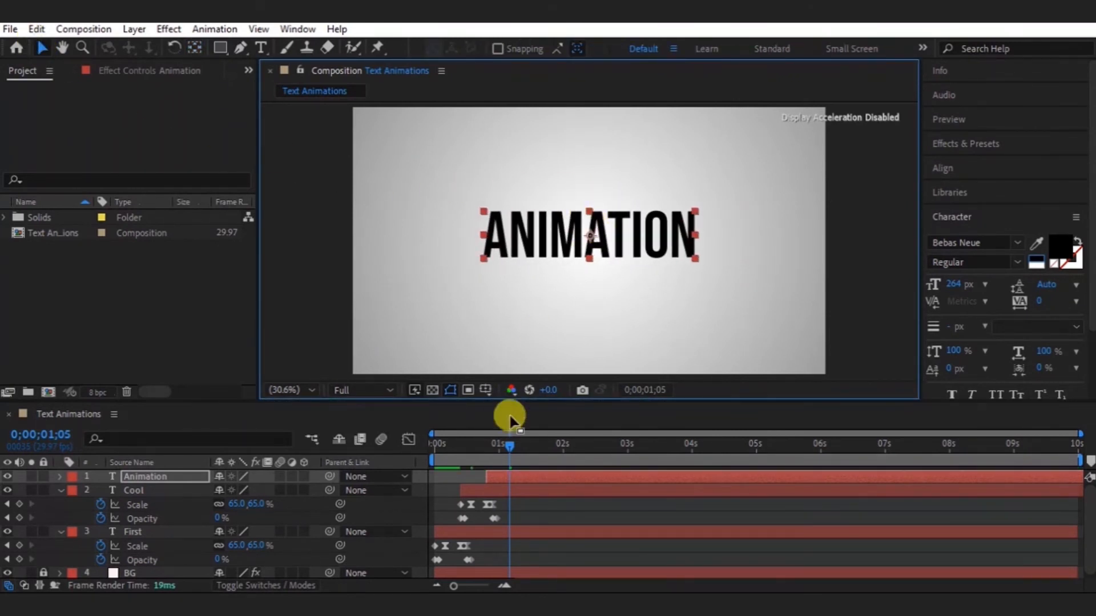
- Collapse the keyframed properties of the Cool and First layers
{"action": "left_click", "coordinate": [135, 491]}
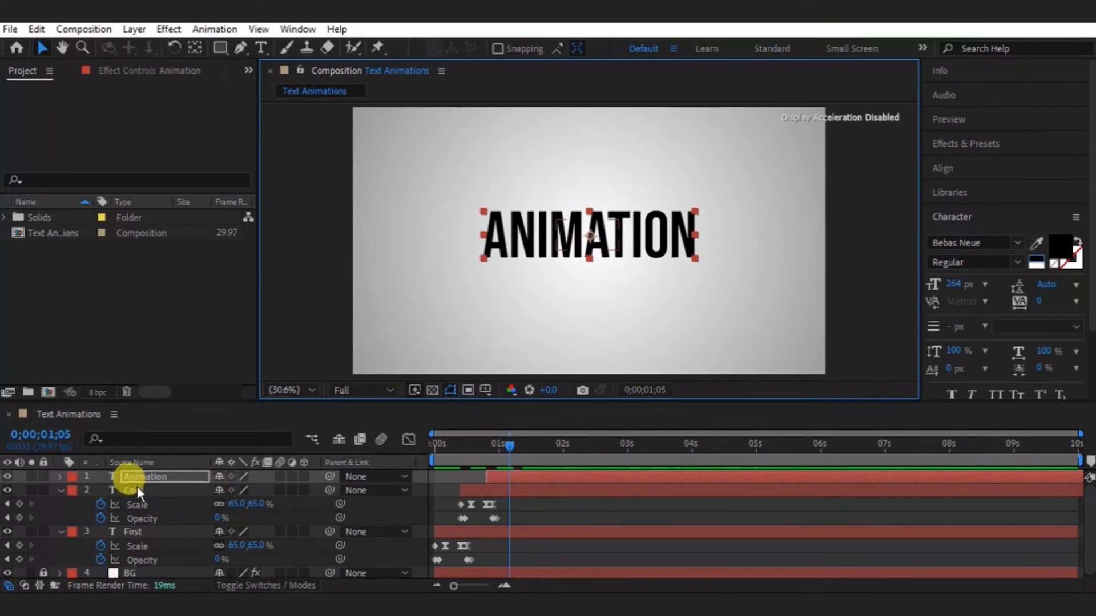
{"action": "key", "text": "u"}
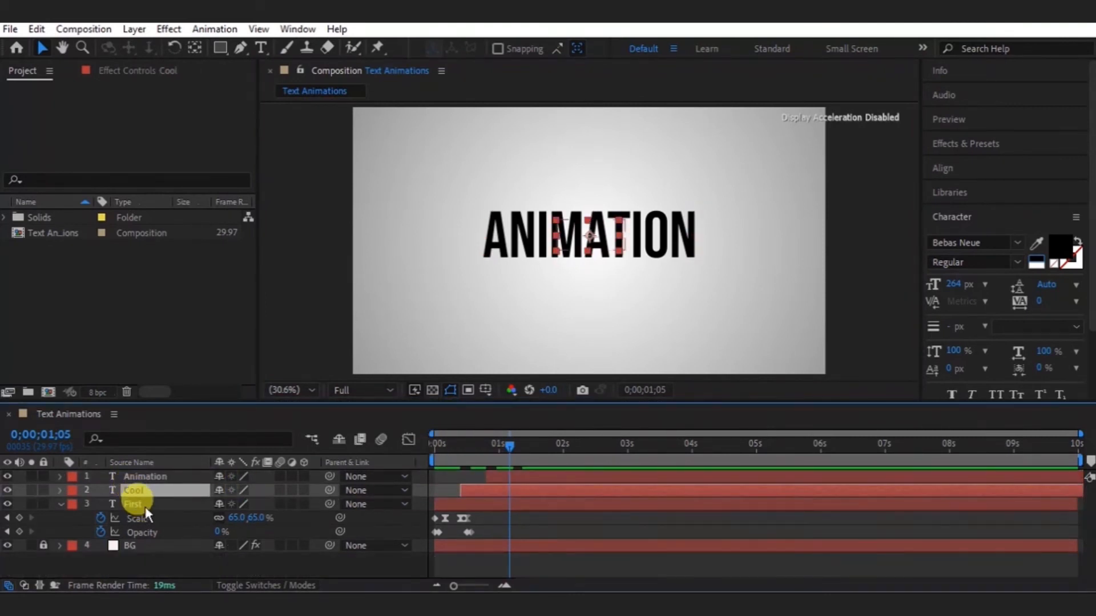
{"action": "left_click", "coordinate": [137, 504]}
{"action": "key", "text": "u"}
- Play back the three-word animation from the start of the timeline
{"action": "left_click_drag", "start_coordinate": [447, 443], "coordinate": [400, 443]}
{"action": "key", "text": "space"}
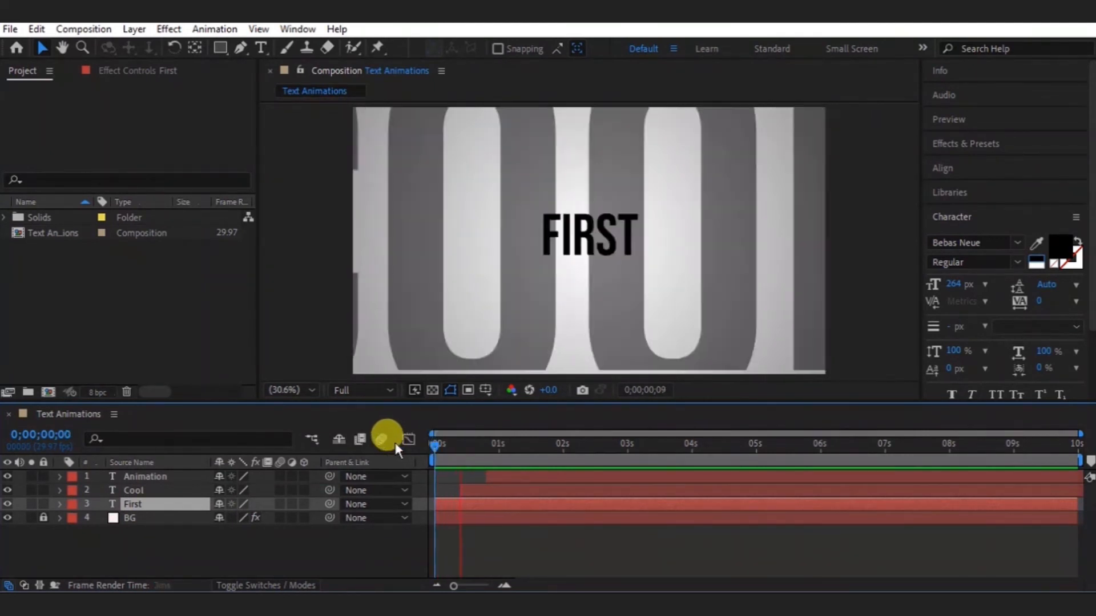
{"action": "left_click", "coordinate": [436, 446]}
{"action": "key", "text": "space"}
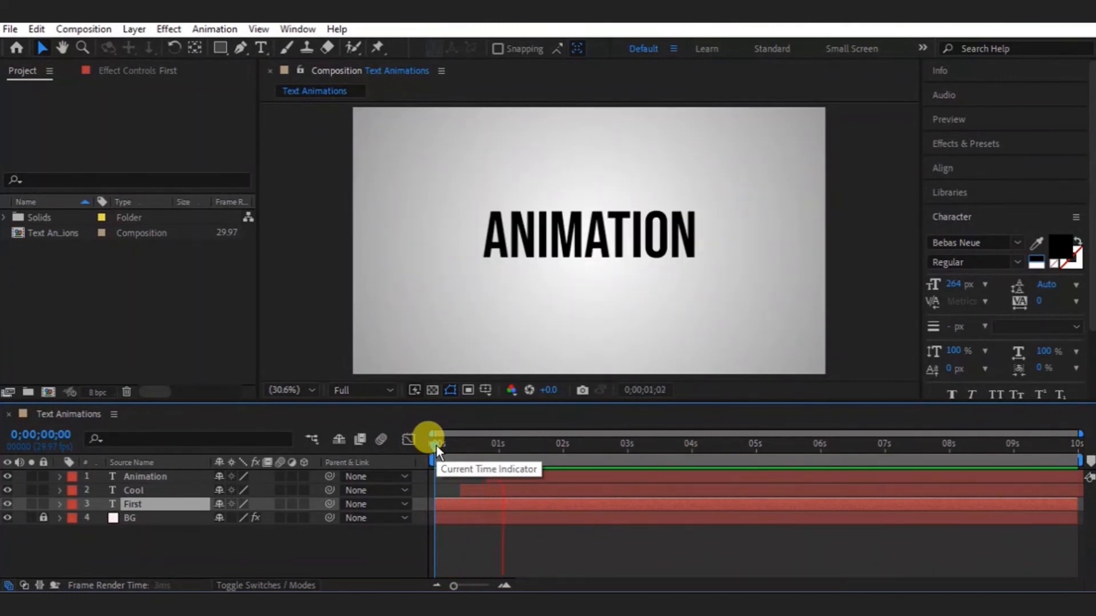
{"action": "left_click", "coordinate": [436, 445]}
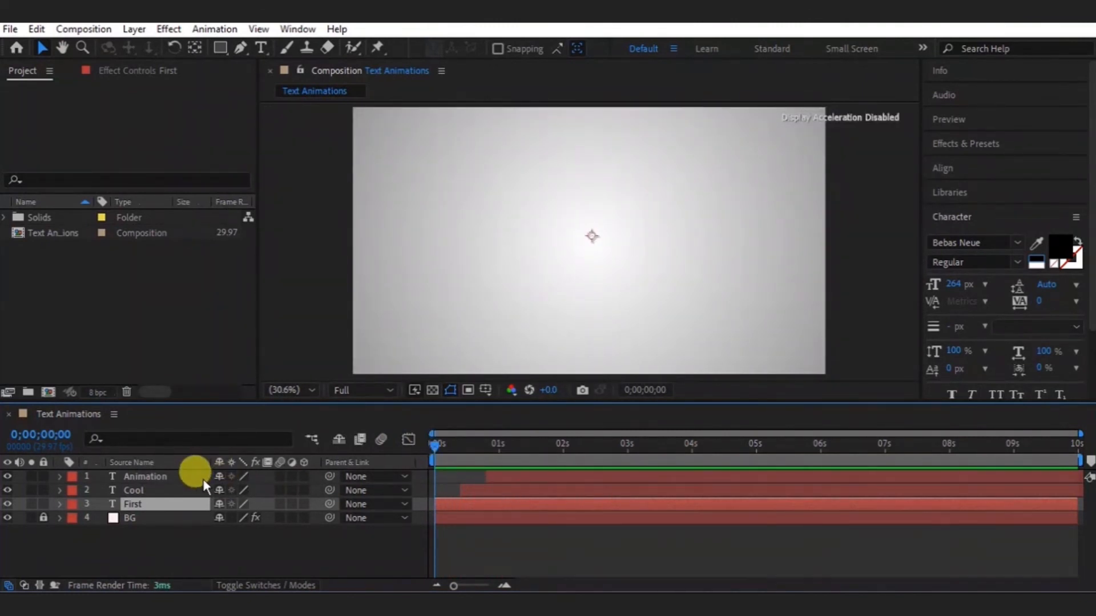
- Enable motion blur on the Animation, Cool and First layers and for the composition, and preview the result
{"action": "left_click", "coordinate": [177, 477]}
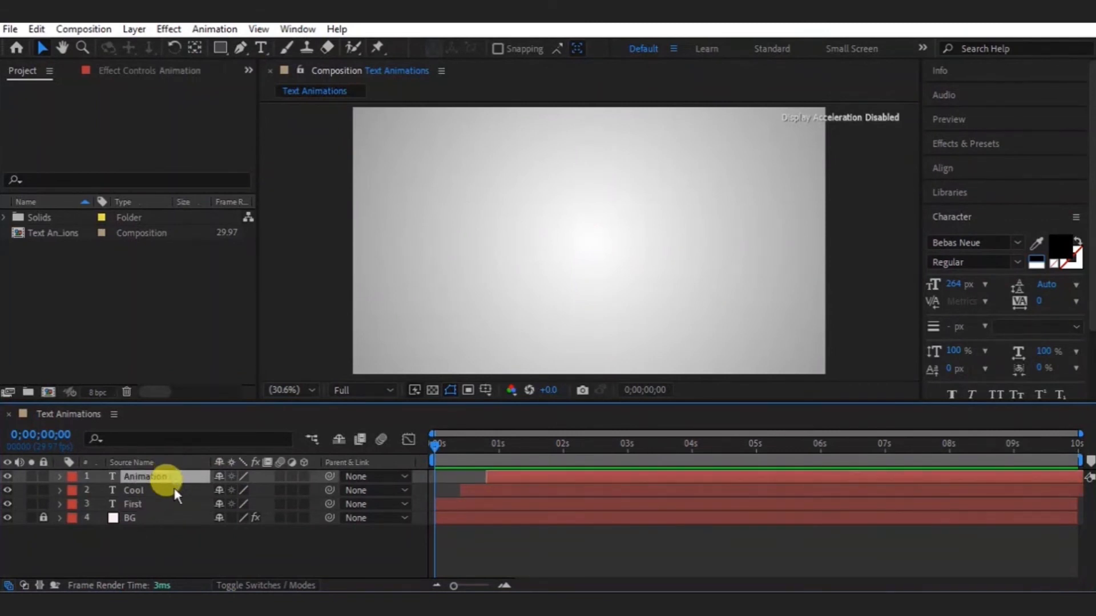
{"action": "left_click", "coordinate": [177, 490], "text": "shift"}
{"action": "left_click", "coordinate": [175, 504], "text": "shift"}
{"action": "left_click", "coordinate": [414, 563]}
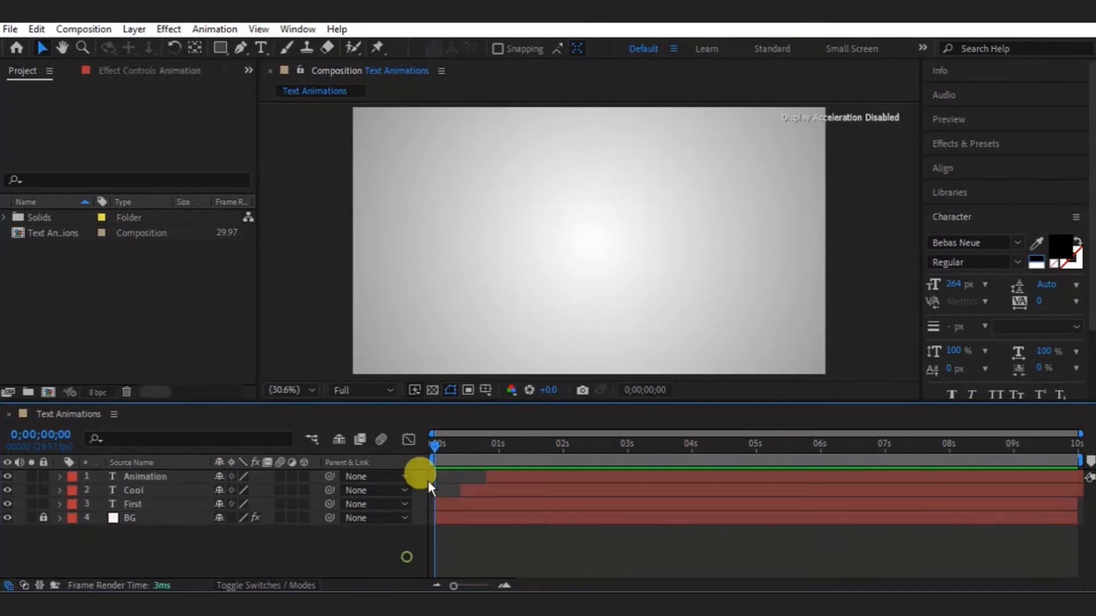
{"action": "key", "text": "ctrl+a"}
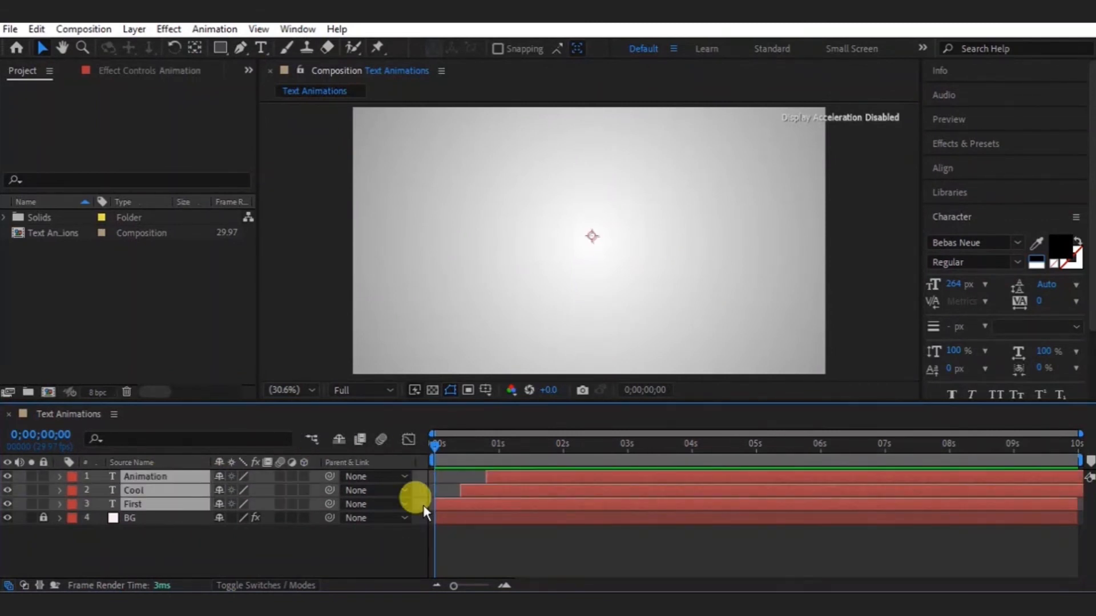
{"action": "left_click", "coordinate": [279, 476]}
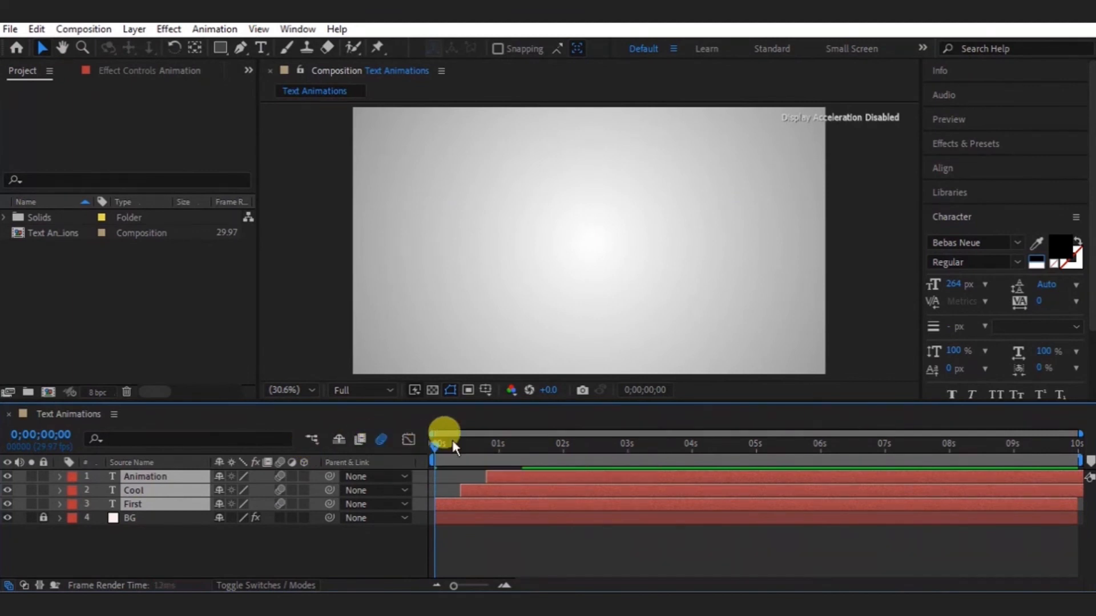
{"action": "key", "text": "space"}
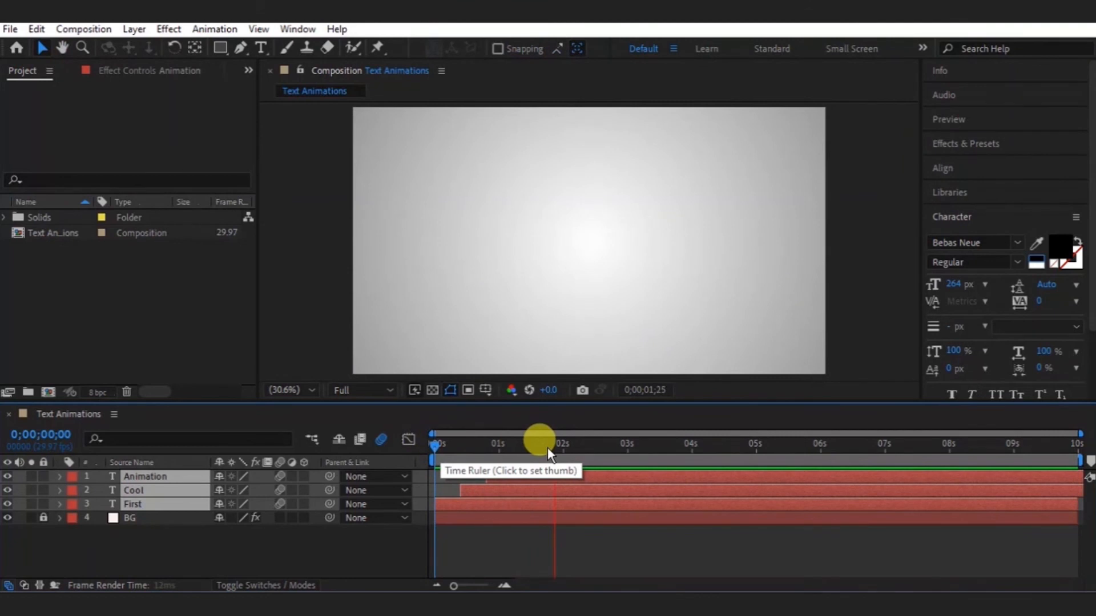
- Set the current time to 0;00;01;14 and pre-compose the three text layers as "First Cool Animation"
{"action": "left_click", "coordinate": [546, 448]}
{"action": "mouse_move", "coordinate": [546, 447]}
{"action": "left_mouse_down"}
{"action": "mouse_move", "coordinate": [517, 447]}
{"action": "mouse_move", "coordinate": [528, 447]}
{"action": "left_mouse_up"}
{"action": "right_click", "coordinate": [203, 490]}
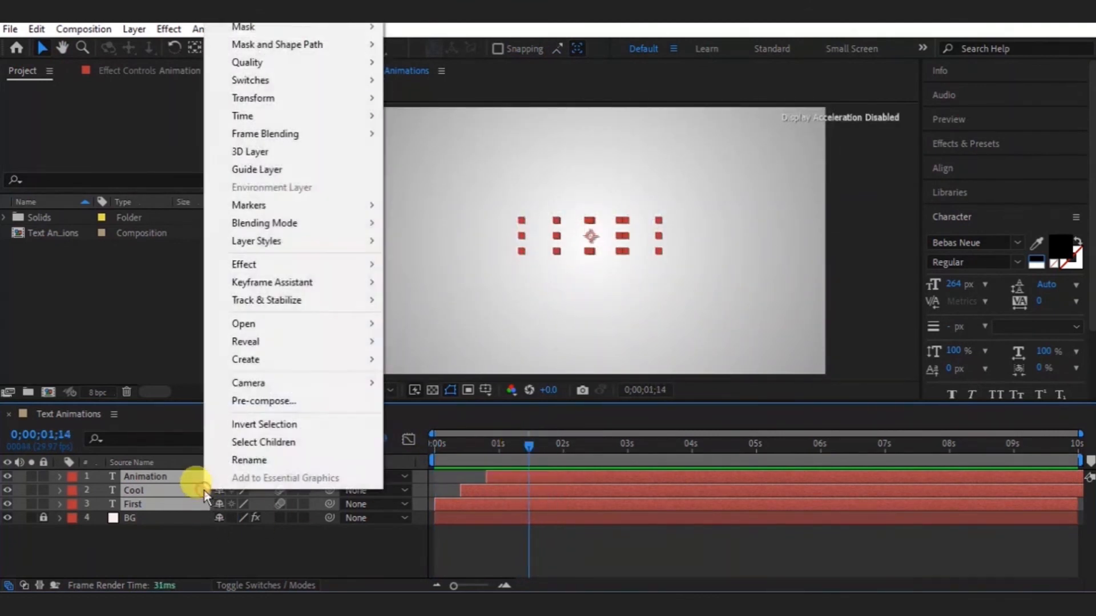
{"action": "left_click", "coordinate": [282, 398]}
{"action": "type", "text": "Fi"}
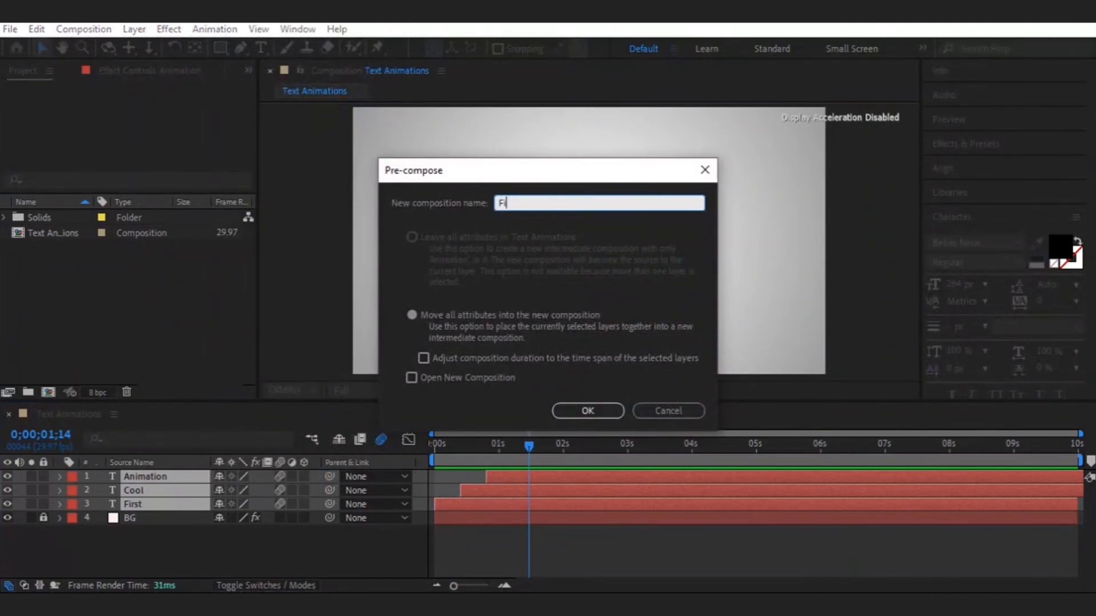
{"action": "type", "text": "rst Cool Animation"}
{"action": "key", "text": "Return"}
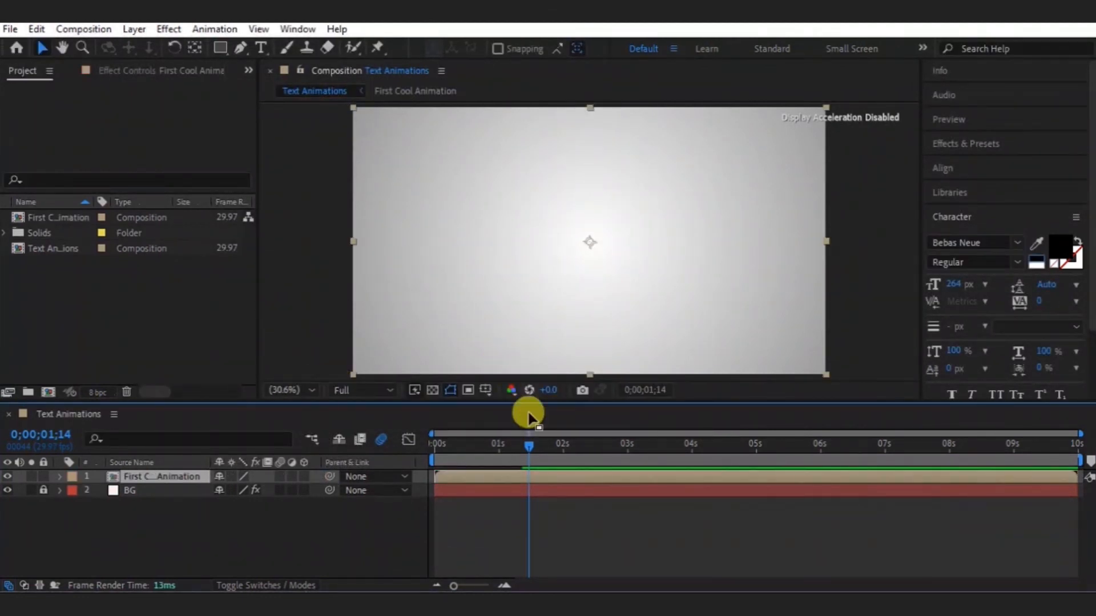
- End the work area at 0;00;01;14 and play it back from the start
{"action": "key", "text": "n"}
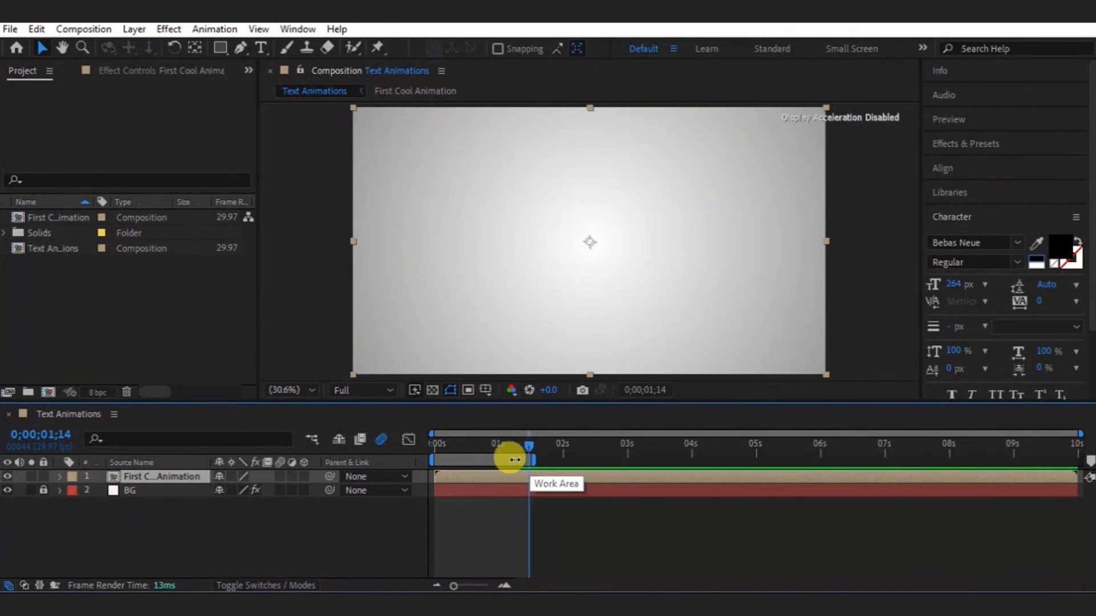
{"action": "left_click", "coordinate": [433, 448]}
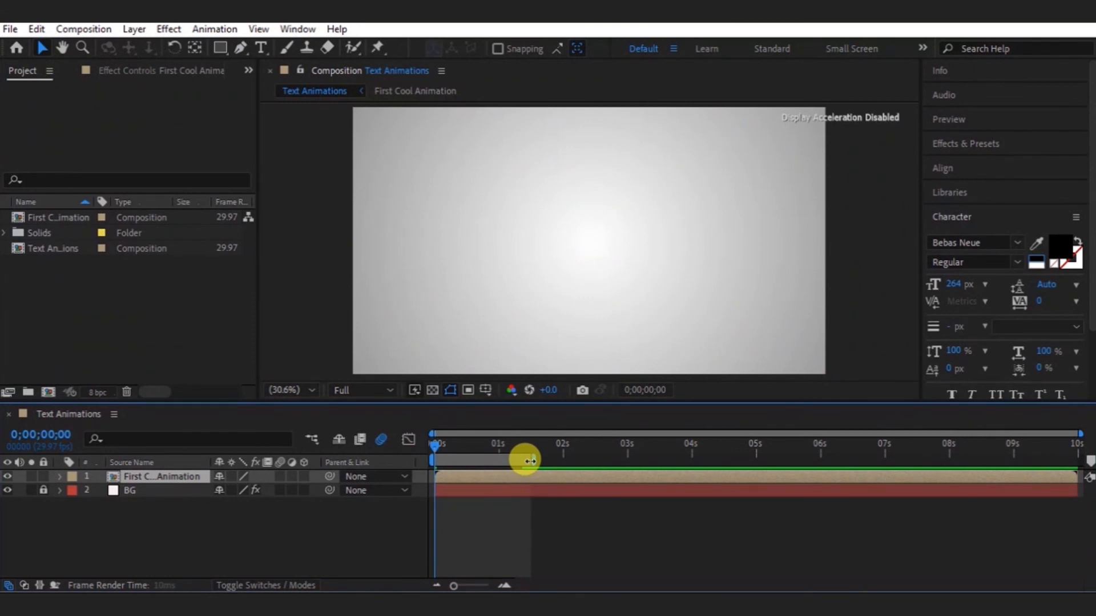
{"action": "key", "text": "space"}
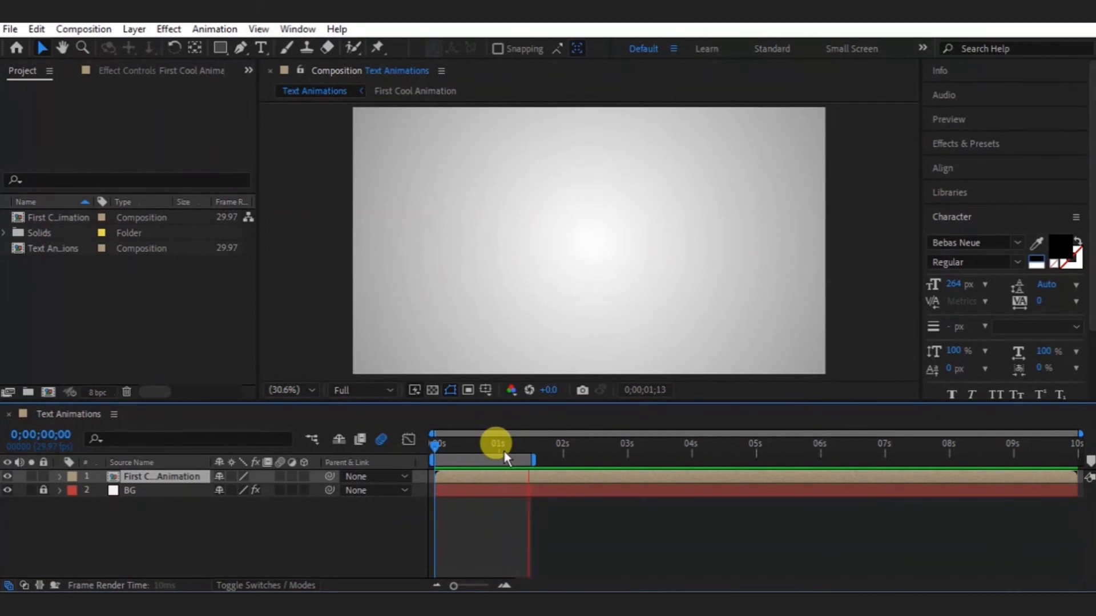
- Extend the end of the work area to just before the 2-second mark and play back the animation
{"action": "left_click", "coordinate": [504, 451]}
{"action": "left_click_drag", "start_coordinate": [533, 460], "coordinate": [552, 460]}
{"action": "key", "text": "space"}
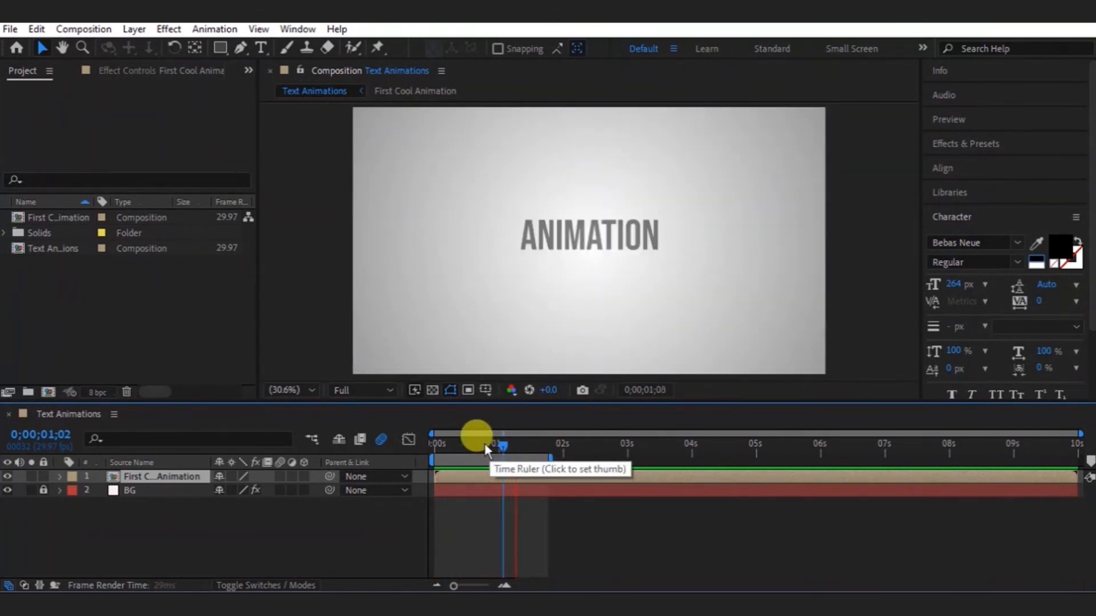
{"action": "left_click", "coordinate": [485, 446]}
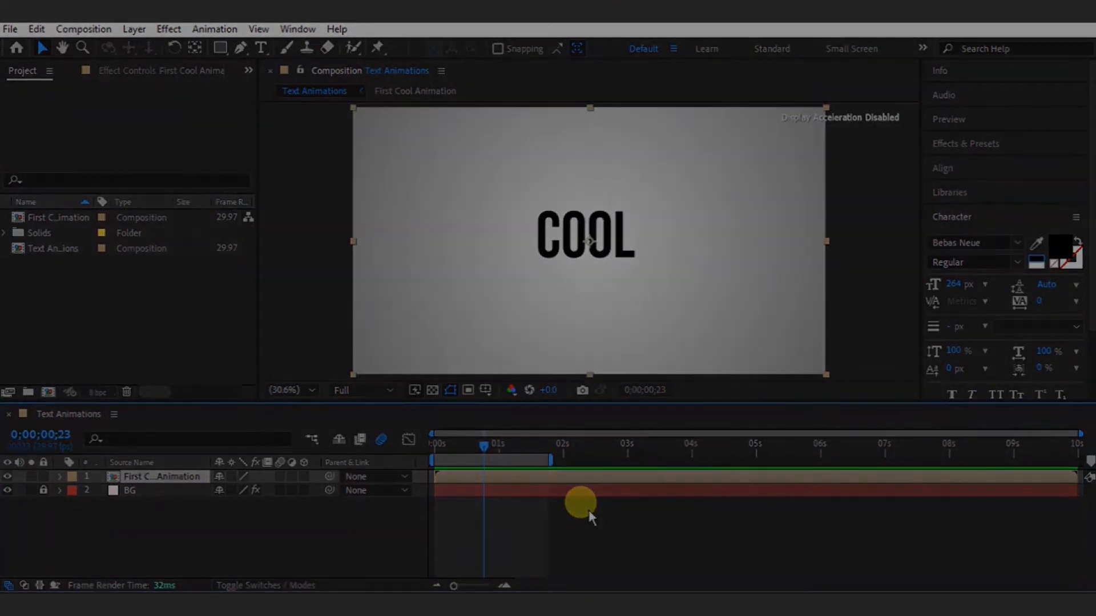